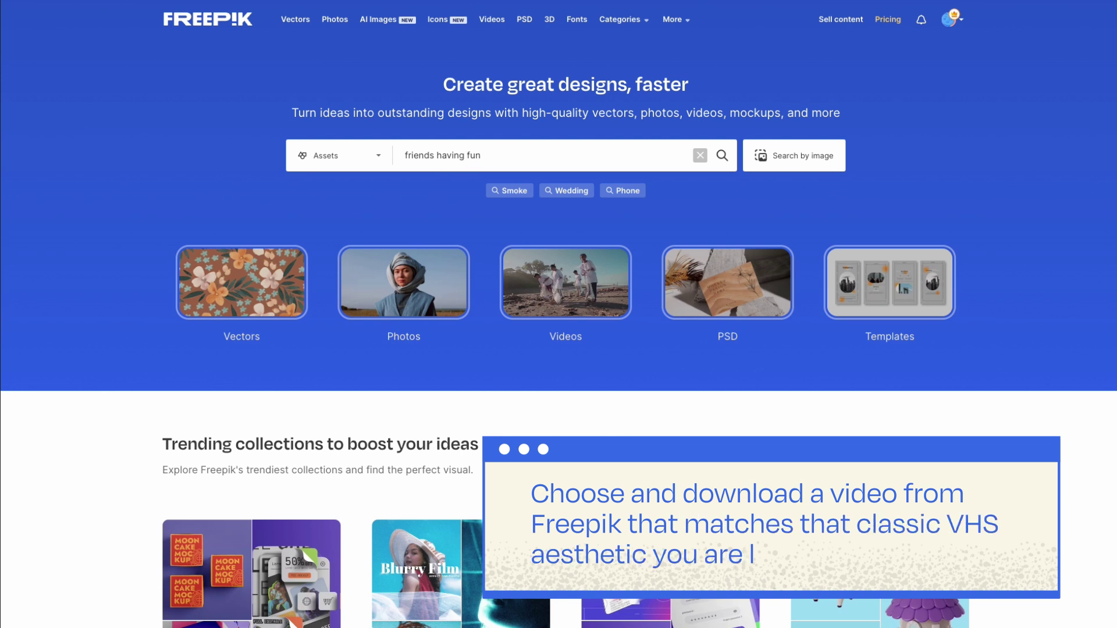
- Run the Freepik search for 'friends having fun' videos
key(Return)
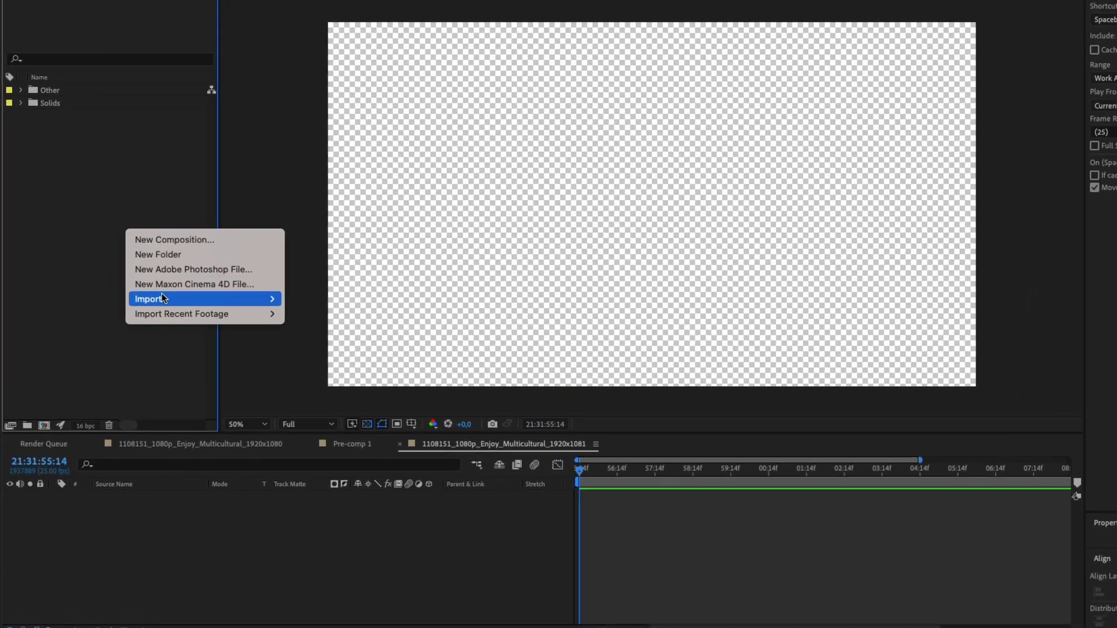
- Import 1108151_1080p_Enjoy_Multicultural_1920x1080.mov, place it in the composition, and open Composition Settings
mouse_move(155, 323)
click(336, 269)
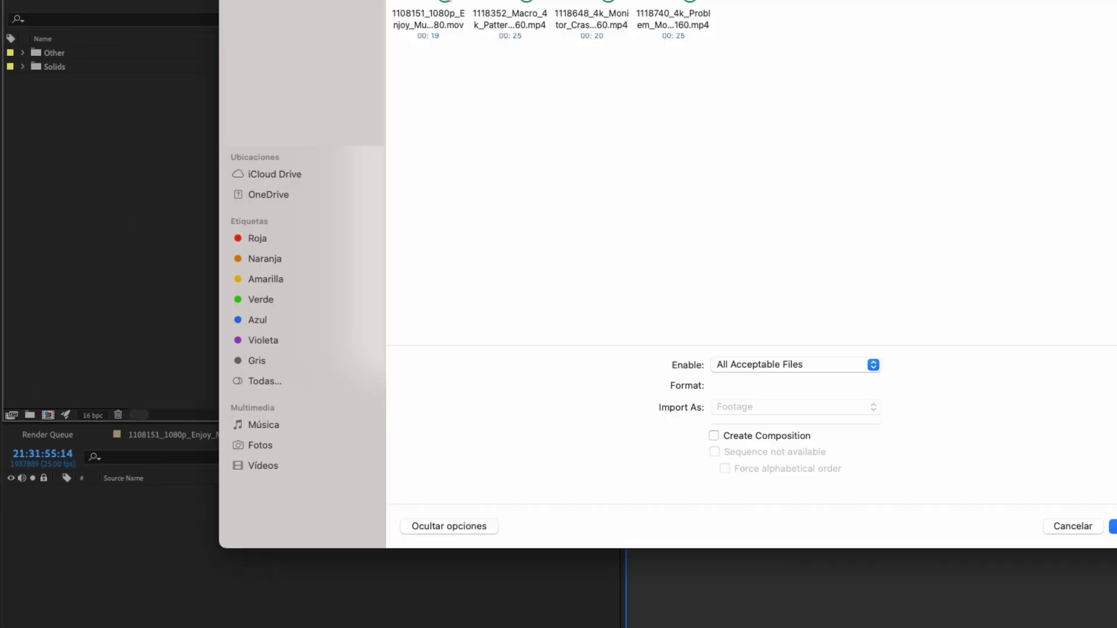
click(352, 88)
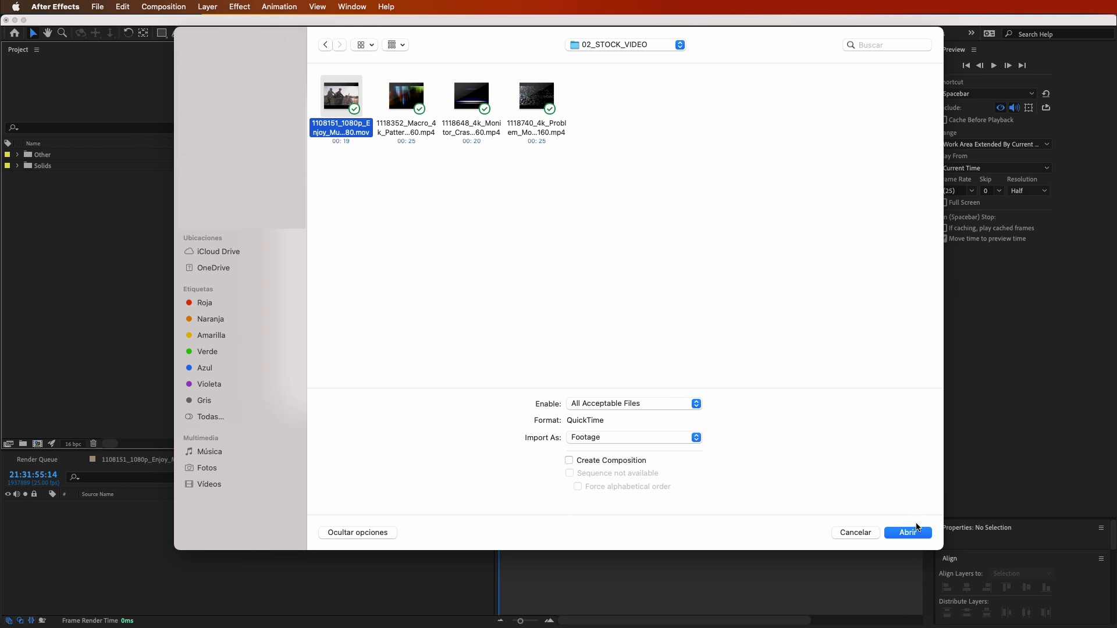
click(916, 533)
drag(86, 154, 121, 540)
key(super+k)
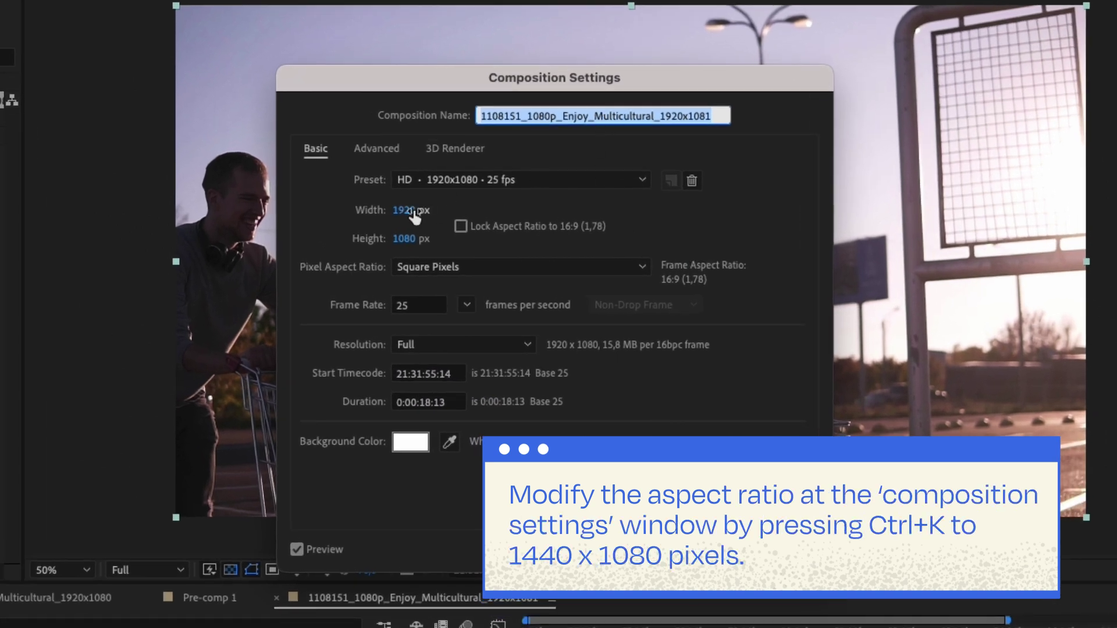
- Change the composition width to 1440 for a 1440×1080 frame
click(409, 211)
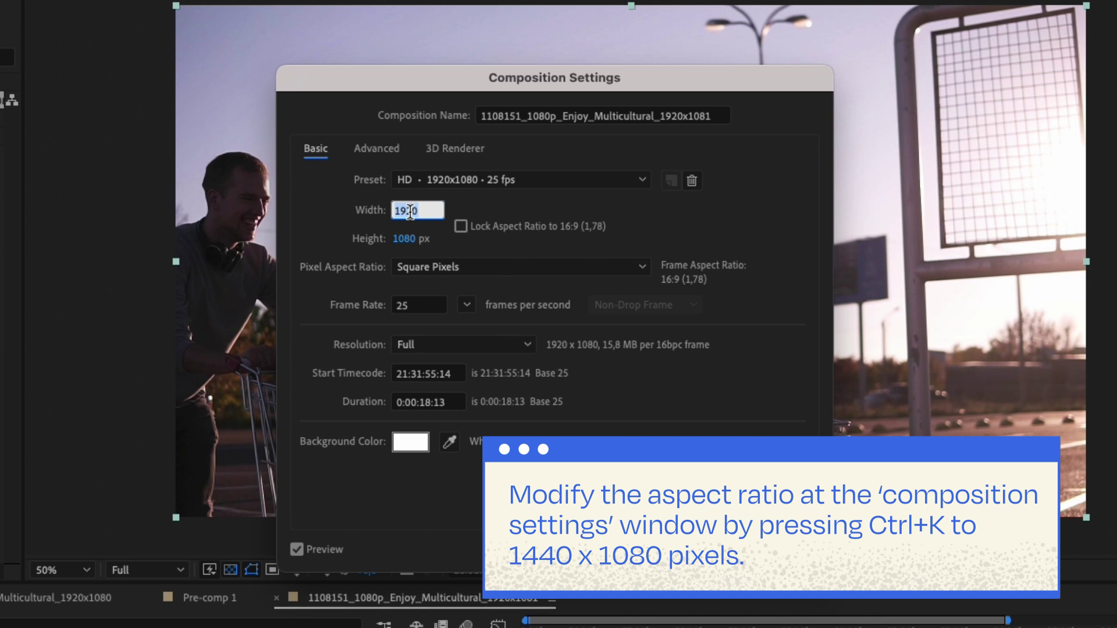
text(14)
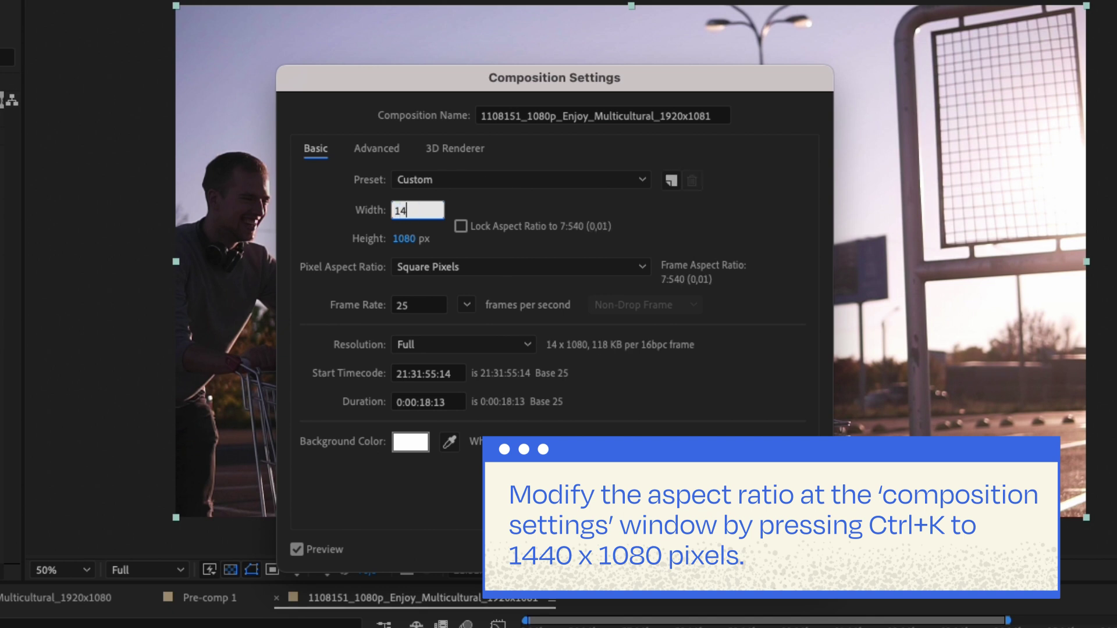
text(40)
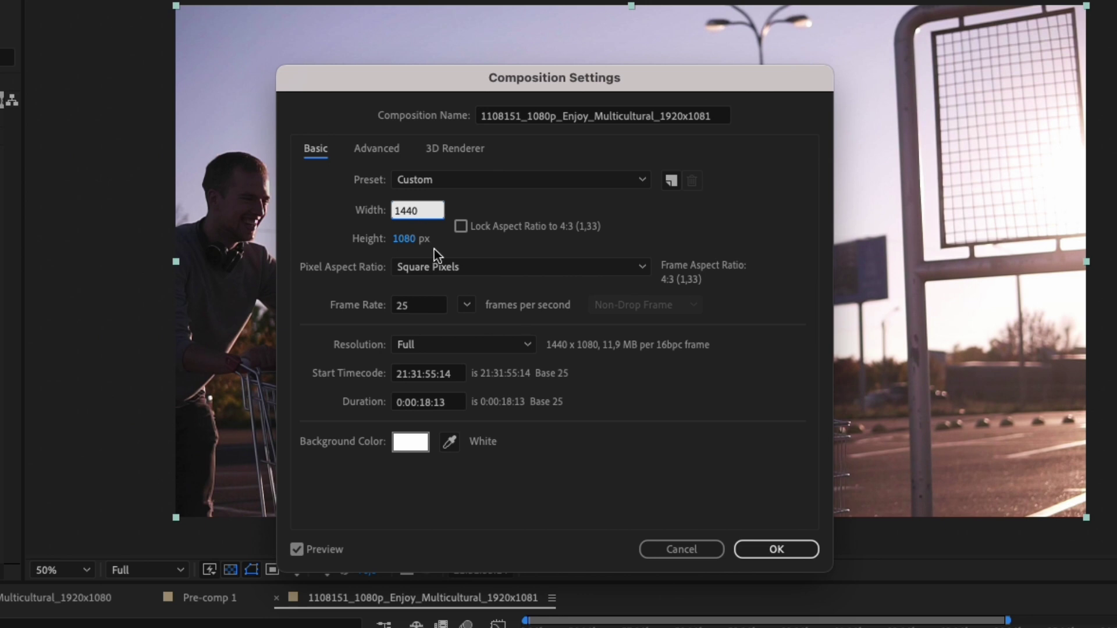
key(Return)
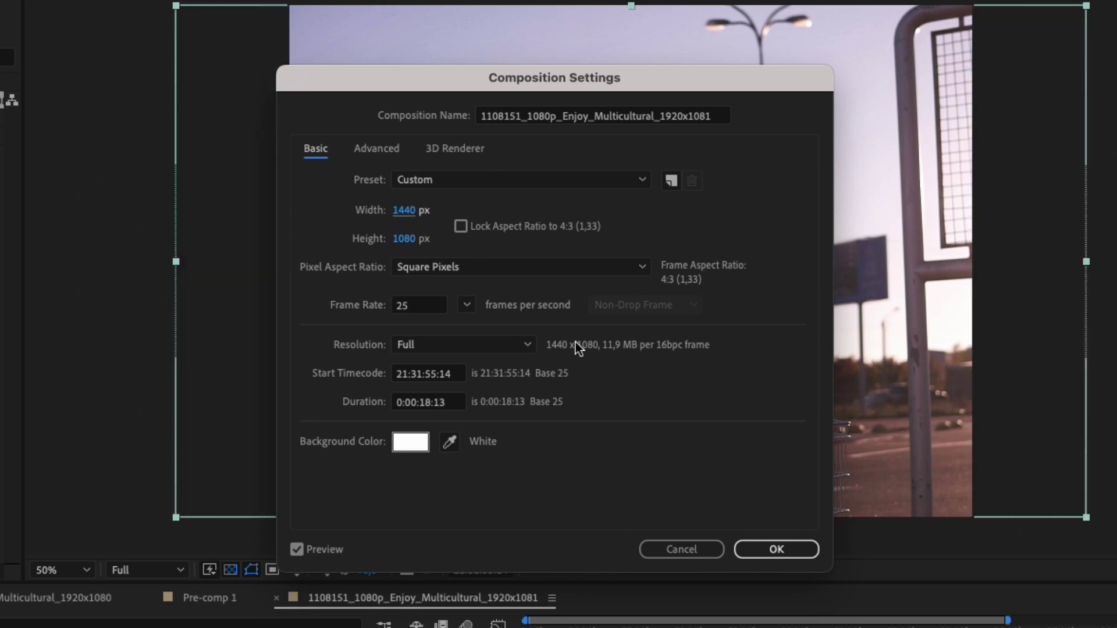
click(776, 549)
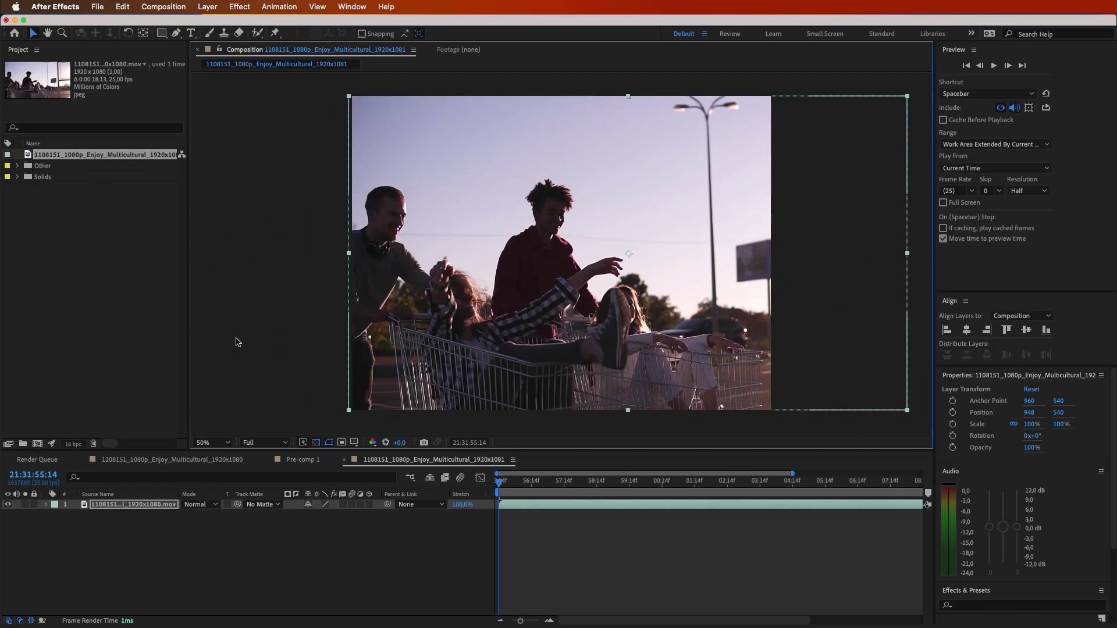
- Add a new adjustment layer from the Layer menu
click(206, 7)
mouse_move(205, 23)
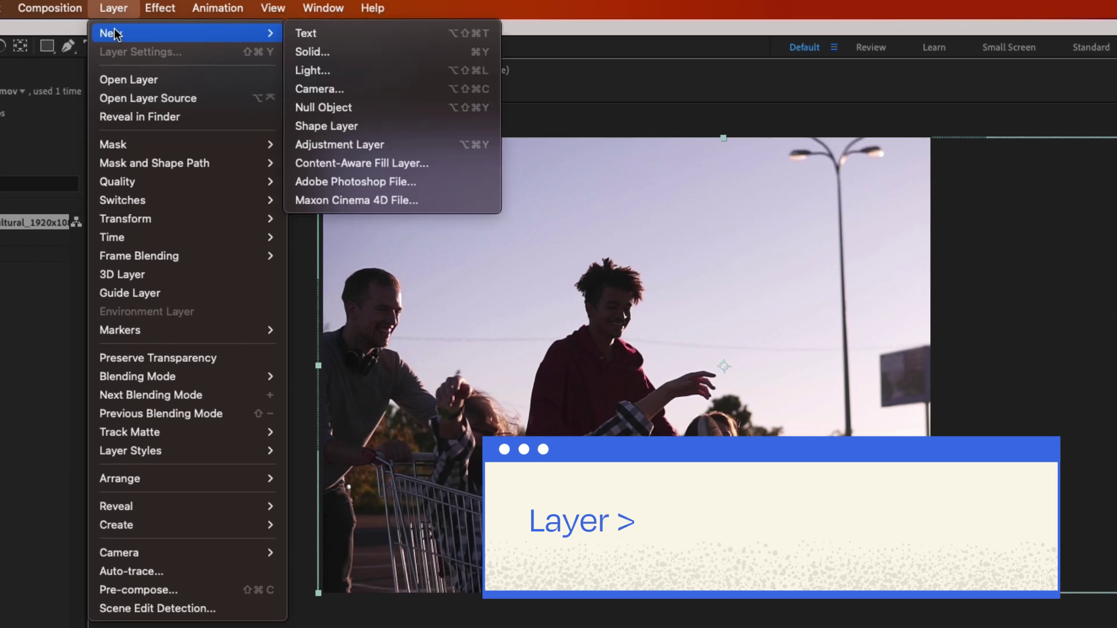
click(339, 144)
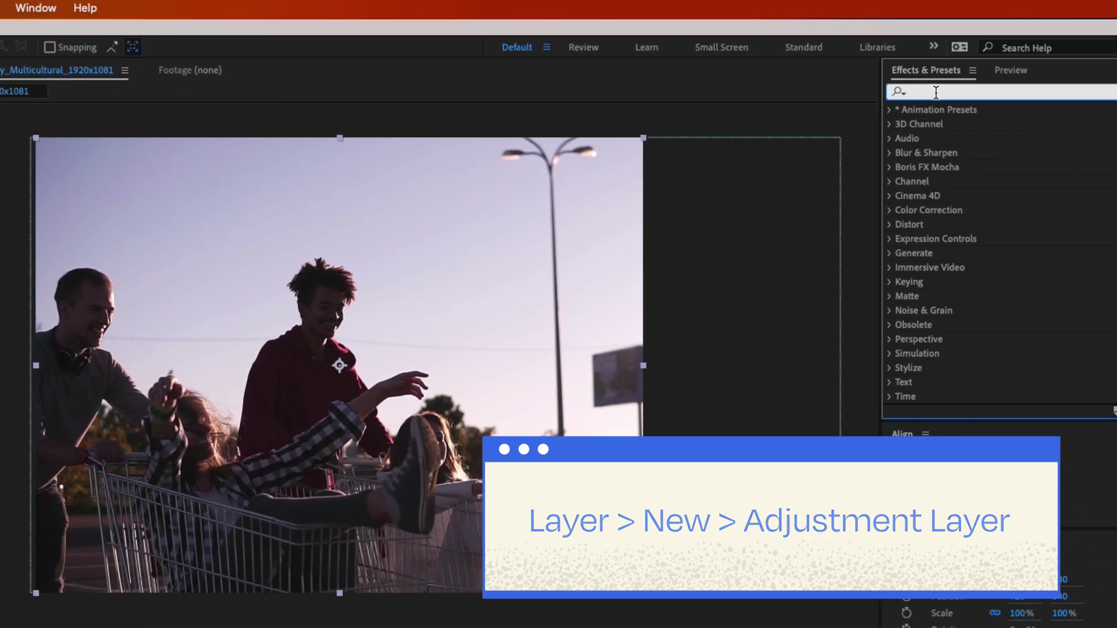
- Apply Fast Box Blur to the adjustment layer with Blur Radius 1 and Iterations 8
text(fas)
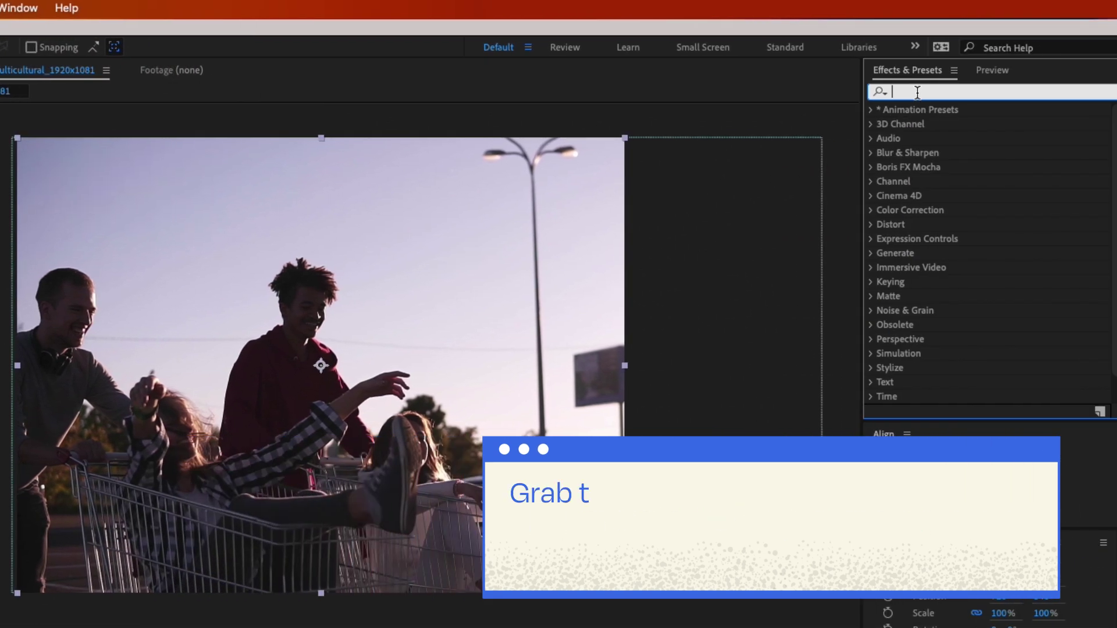
text(t bo)
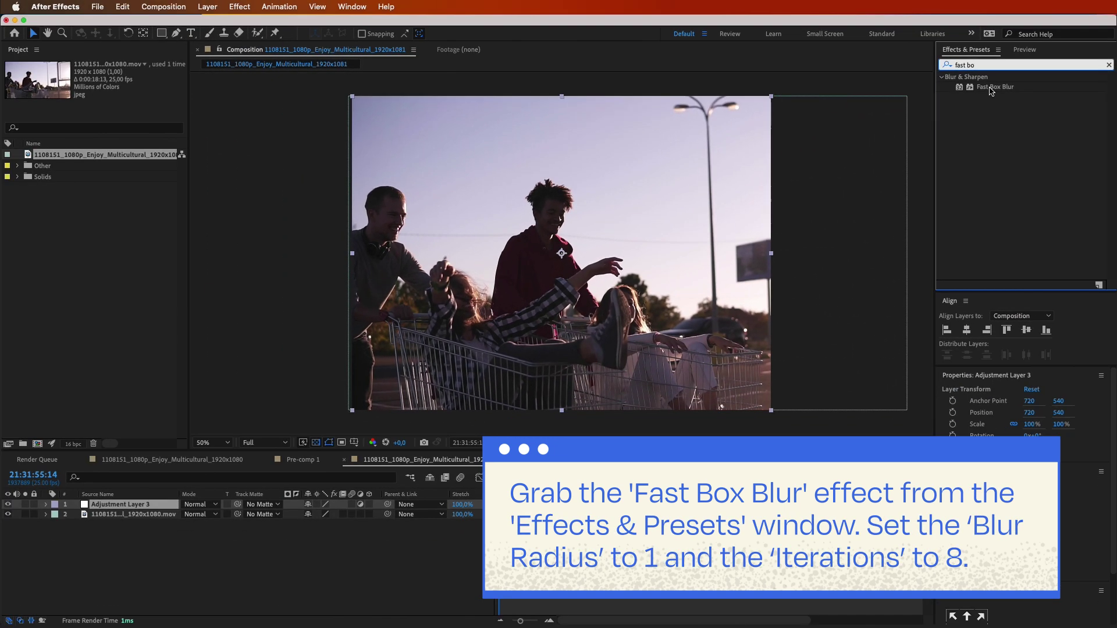
drag(948, 124, 407, 508)
drag(620, 351, 620, 352)
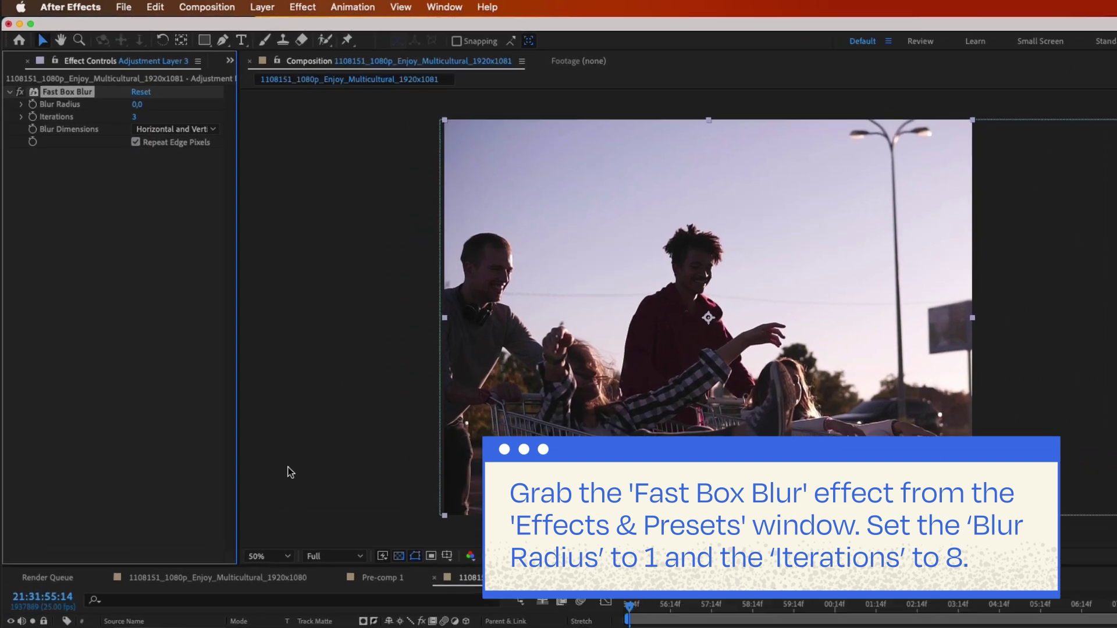
click(138, 104)
text(1)
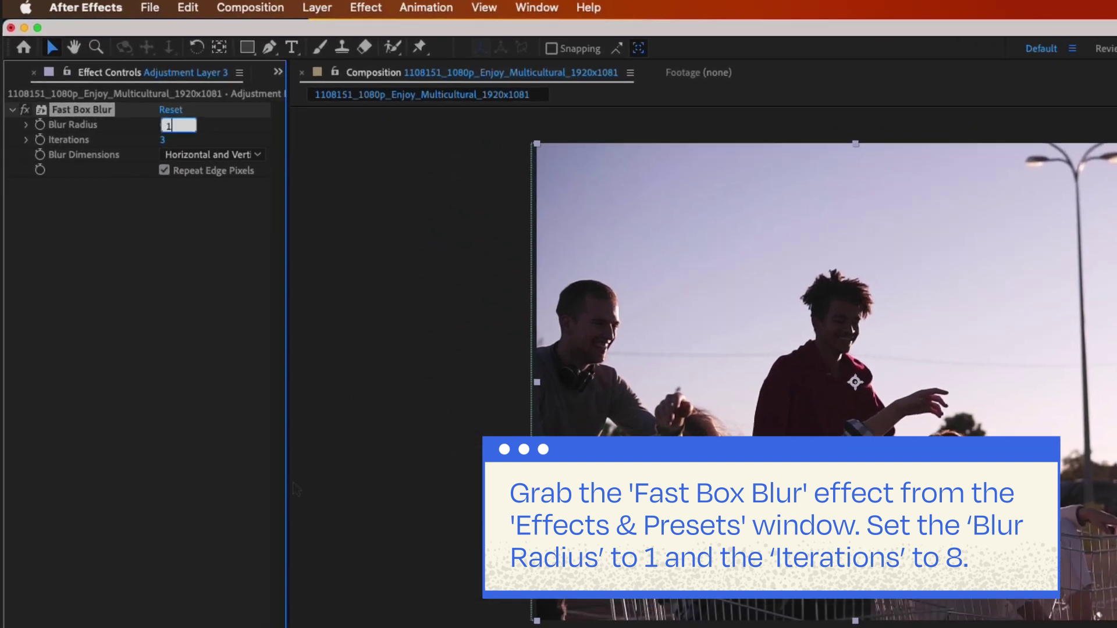
key(Return)
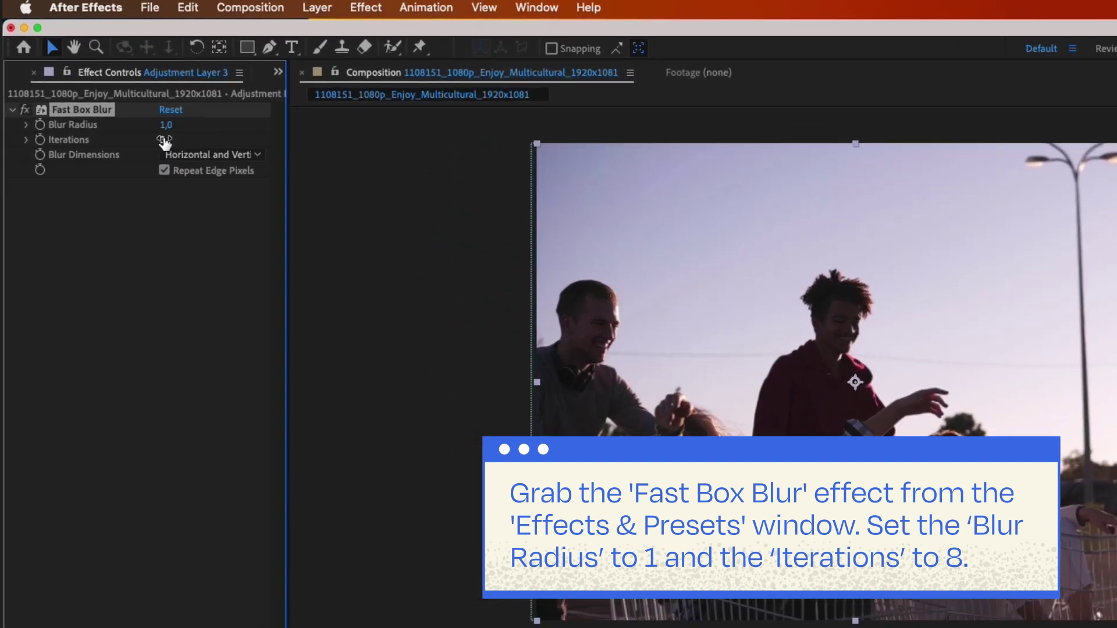
click(165, 141)
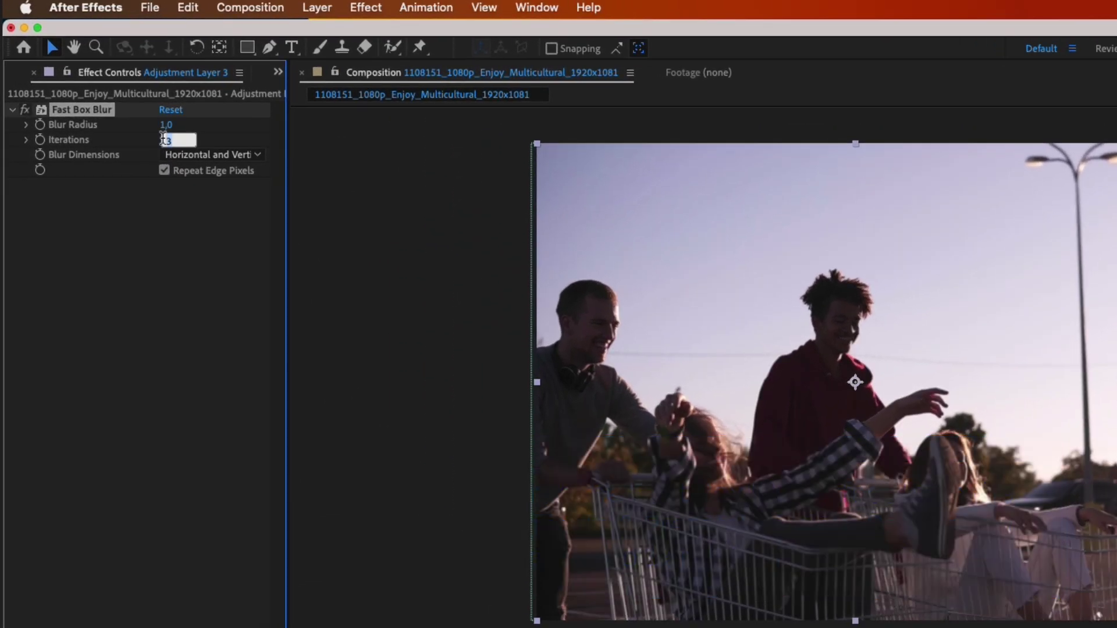
text(8)
- Add Unsharp Mask to the adjustment layer with Amount 100, Radius 10, Threshold 0
key(Return)
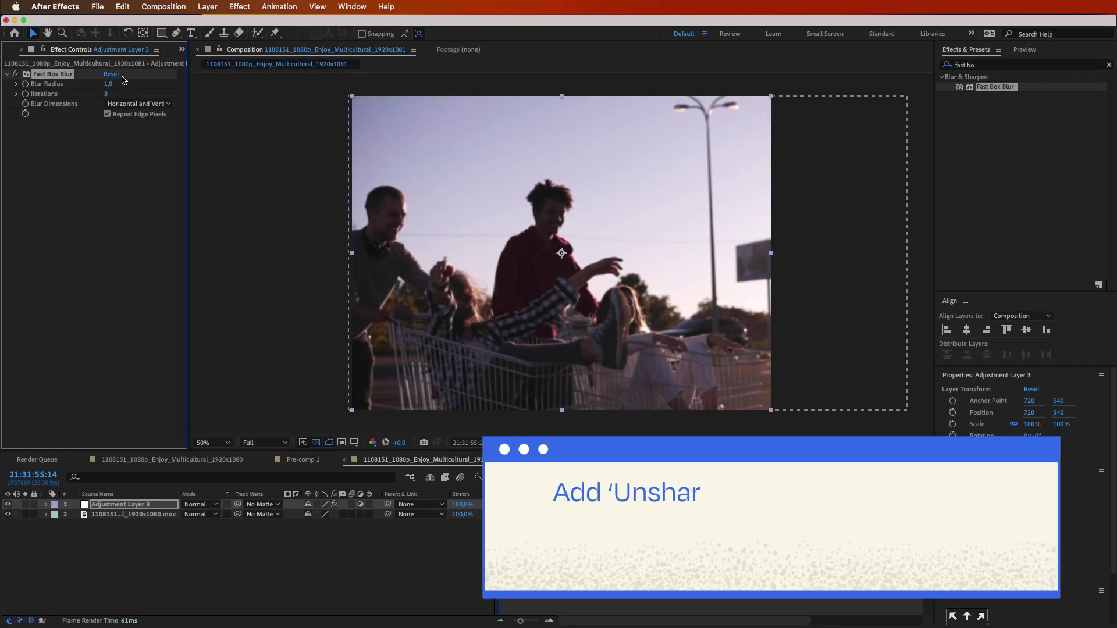
click(1108, 65)
text(unsh)
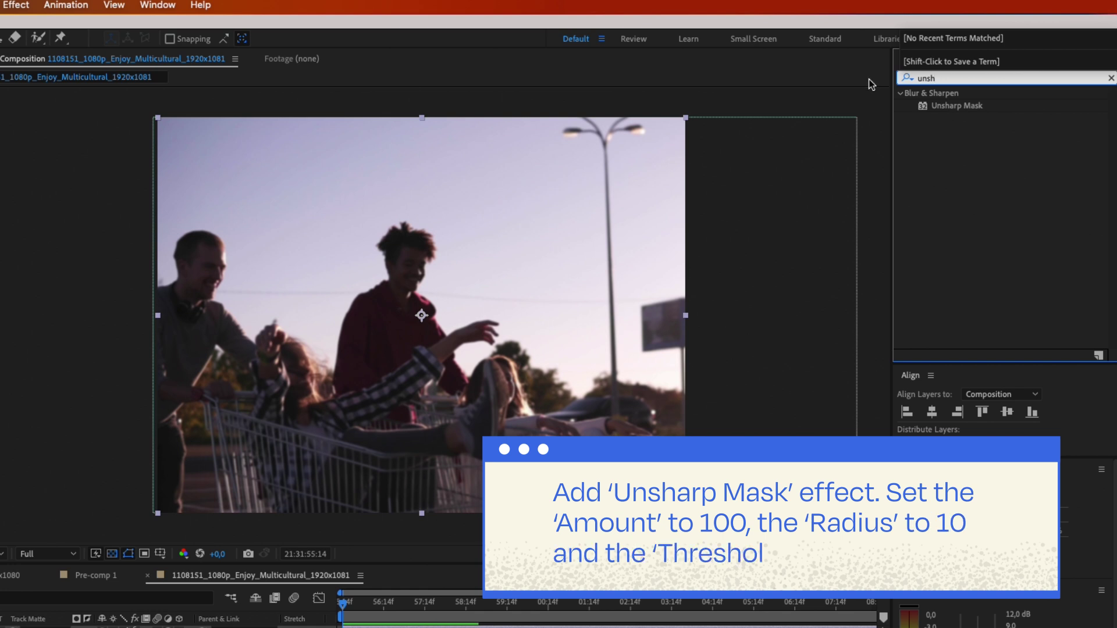
drag(951, 107, 689, 395)
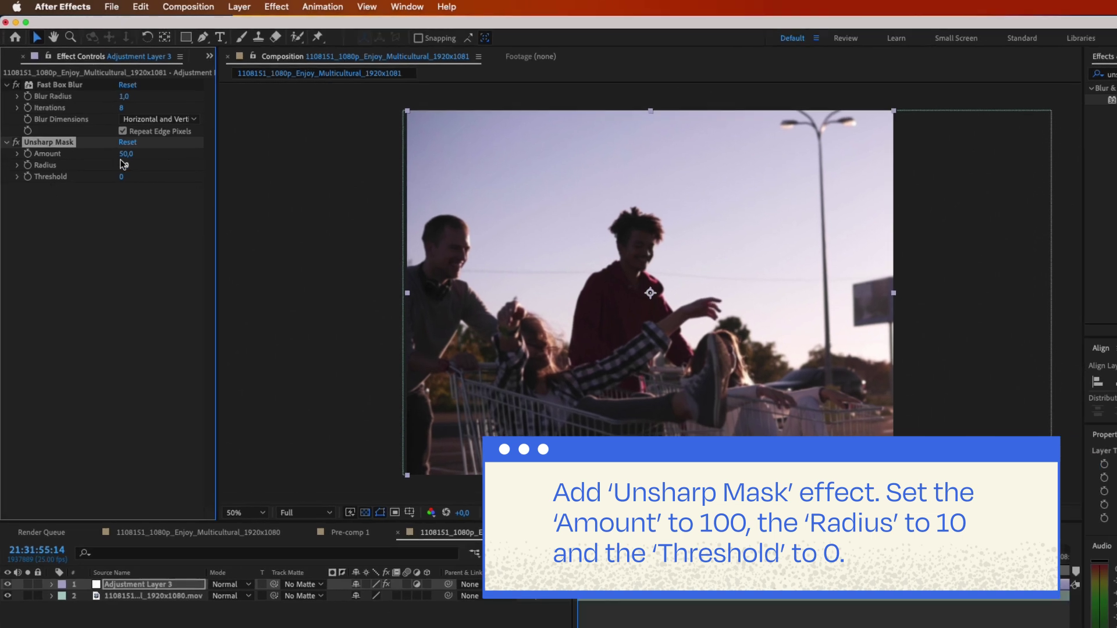
click(109, 135)
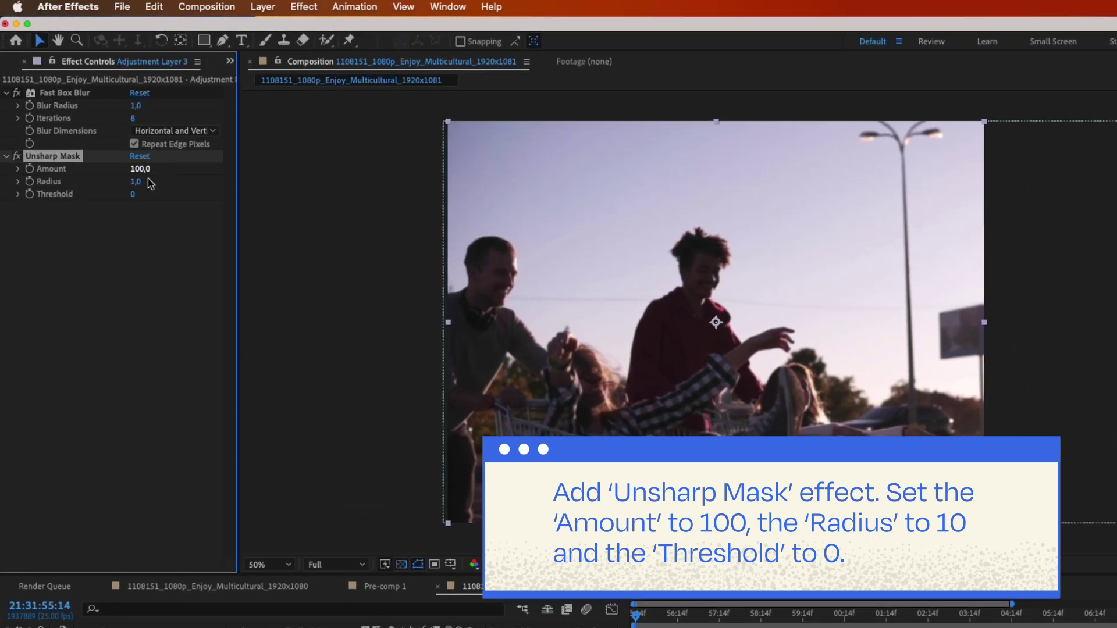
text(10)
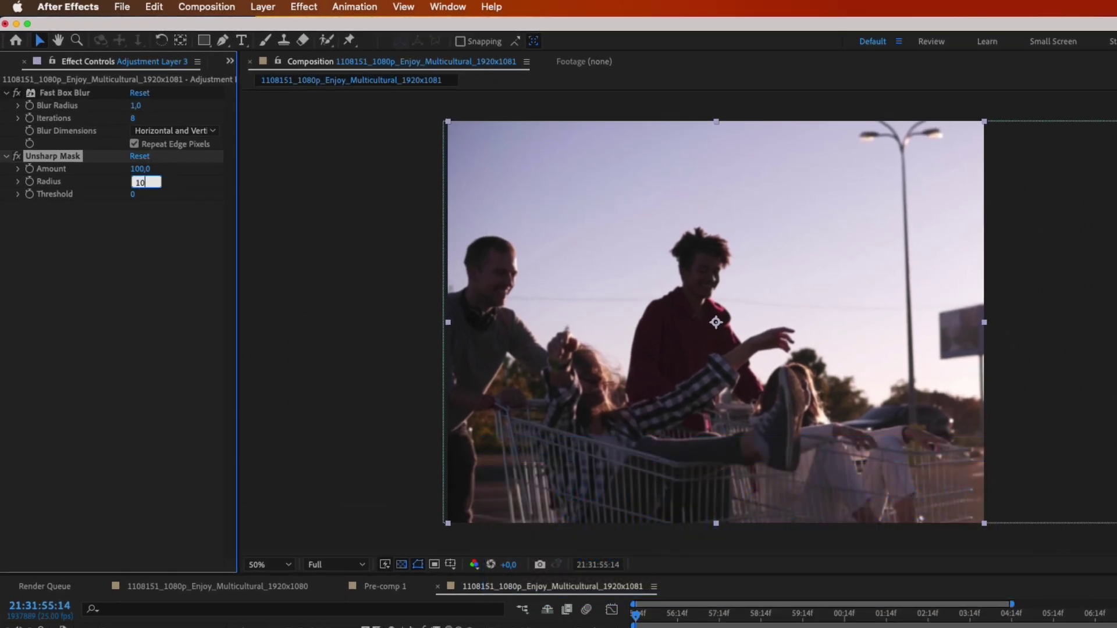
key(Return)
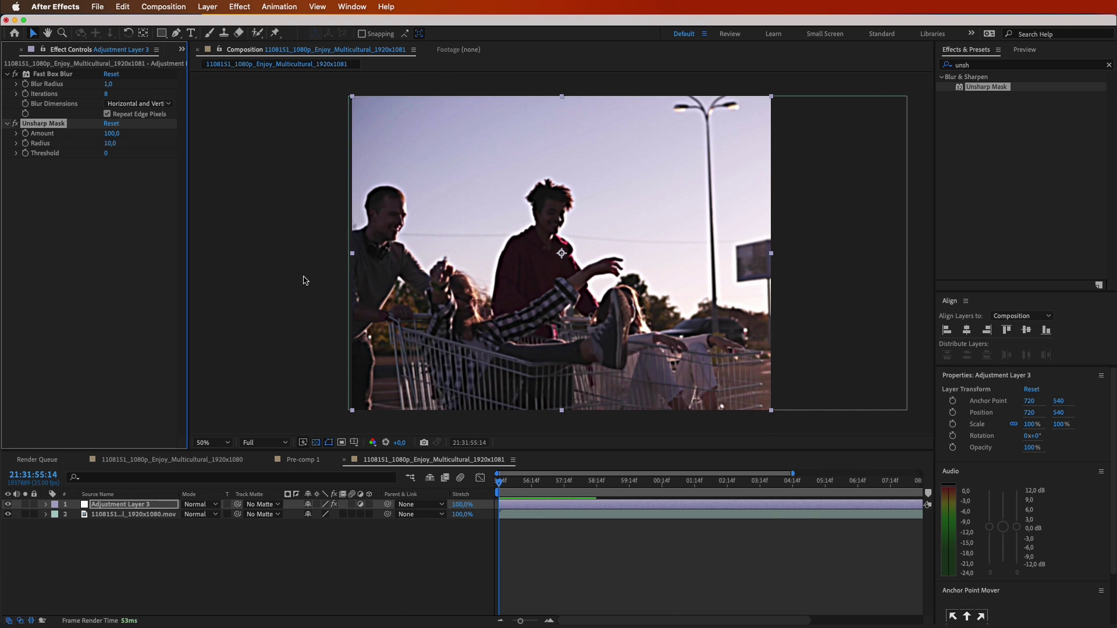
- Duplicate the footage layer twice and apply Set Channels to layers 2, 3 and 4
key(ctrl+Down)
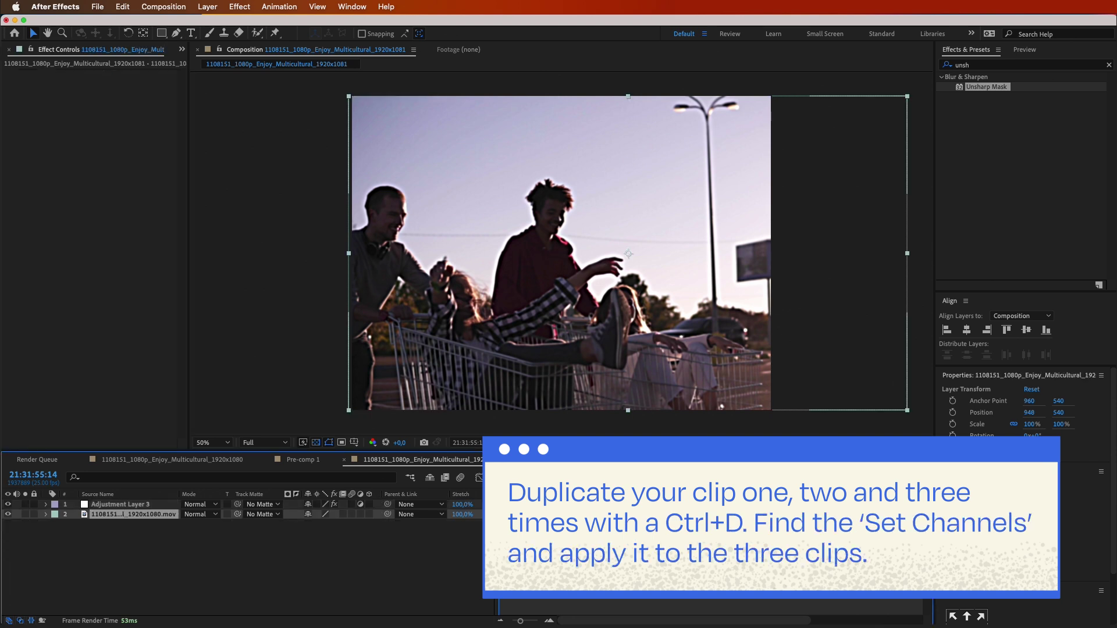
key(ctrl+d)
key(ctrl+d)
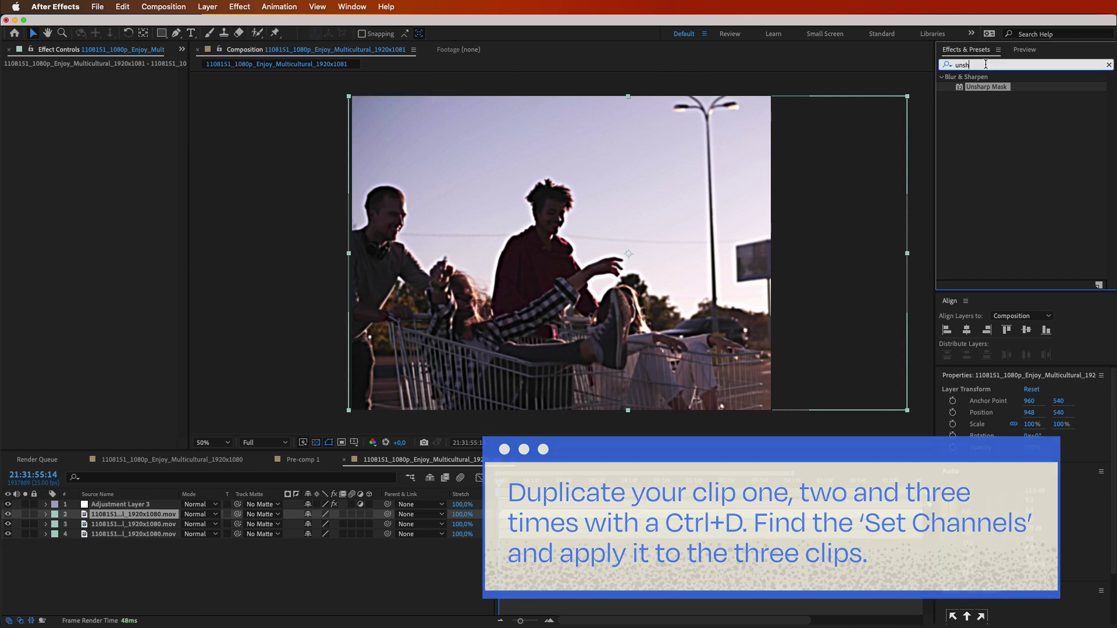
key(BackSpace)
key(BackSpace)
key(BackSpace)
key(BackSpace)
text(set ch)
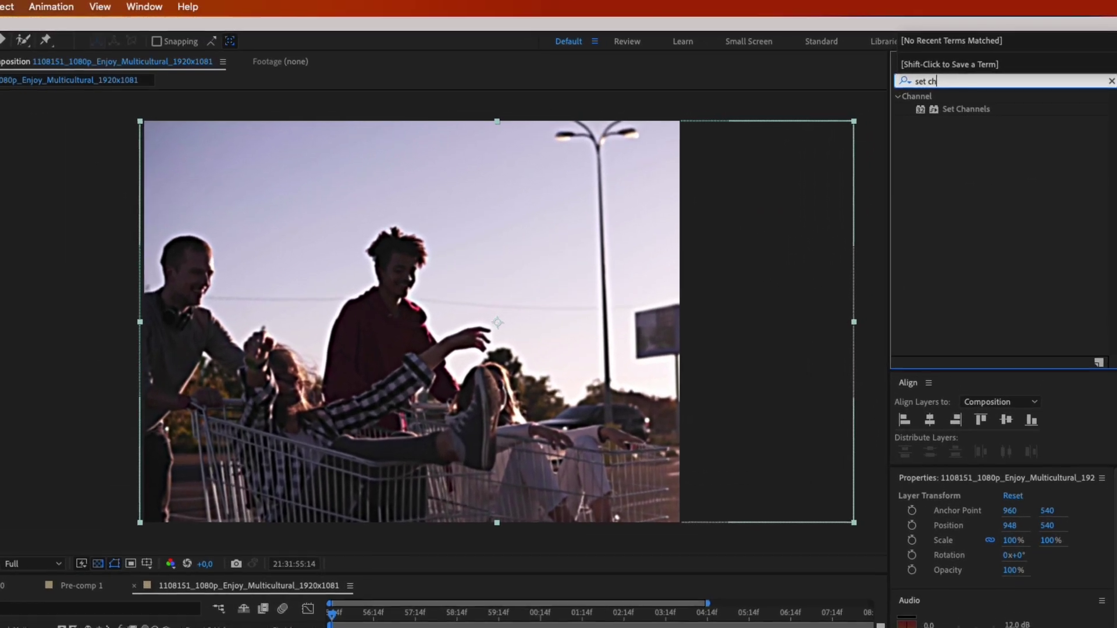
drag(965, 109, 661, 440)
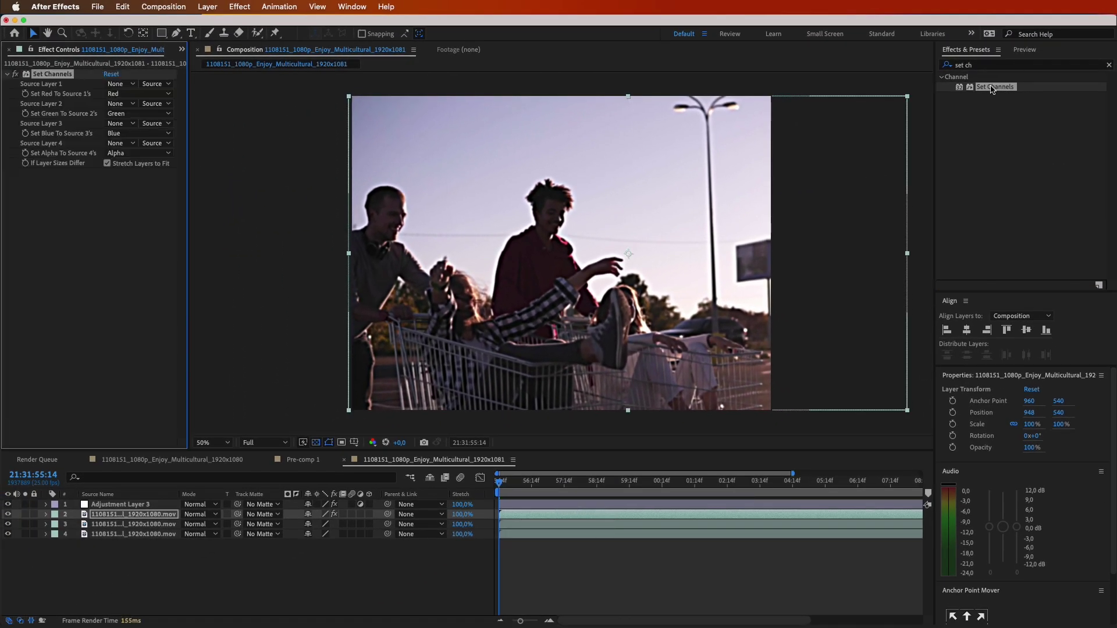
drag(992, 89, 672, 524)
drag(982, 88, 670, 543)
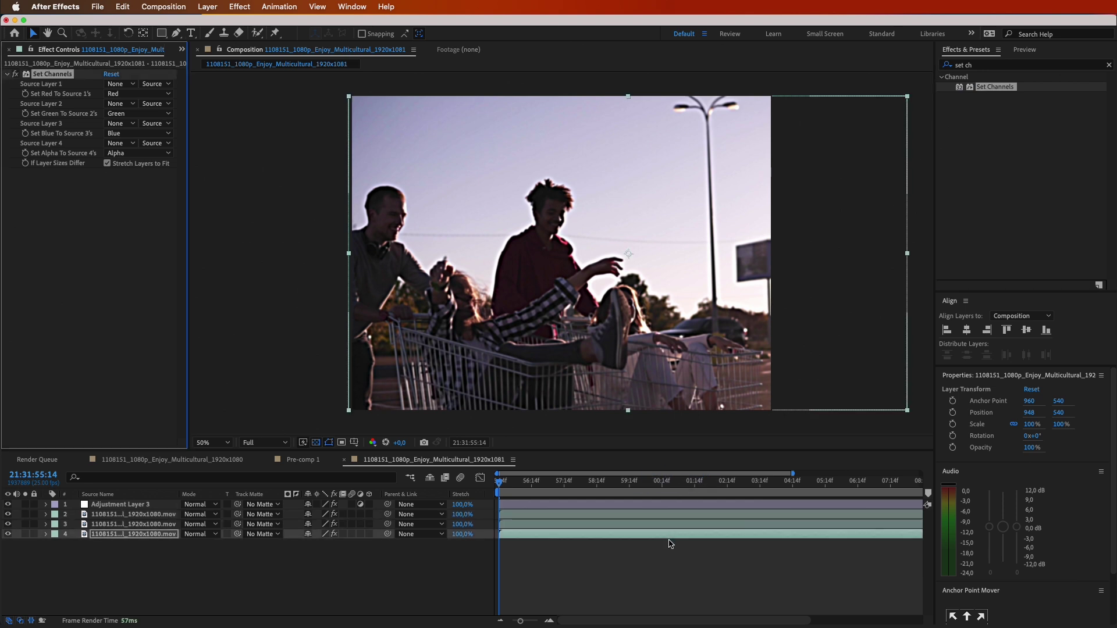
- Keep only Red in layer 2's Set Channels, checking it soloed
click(132, 515)
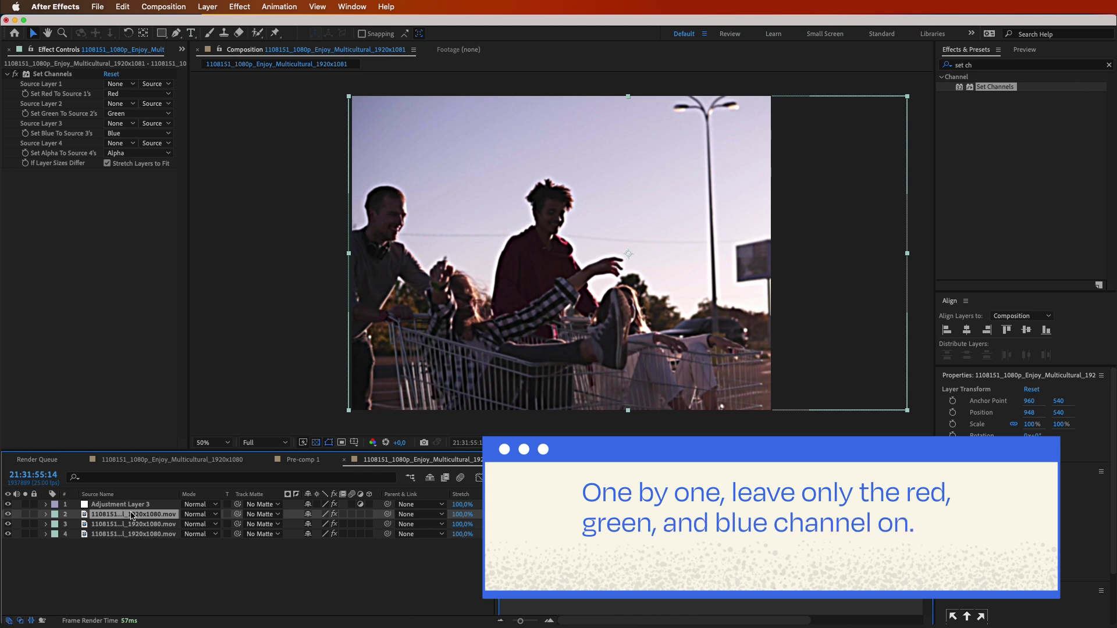
click(25, 514)
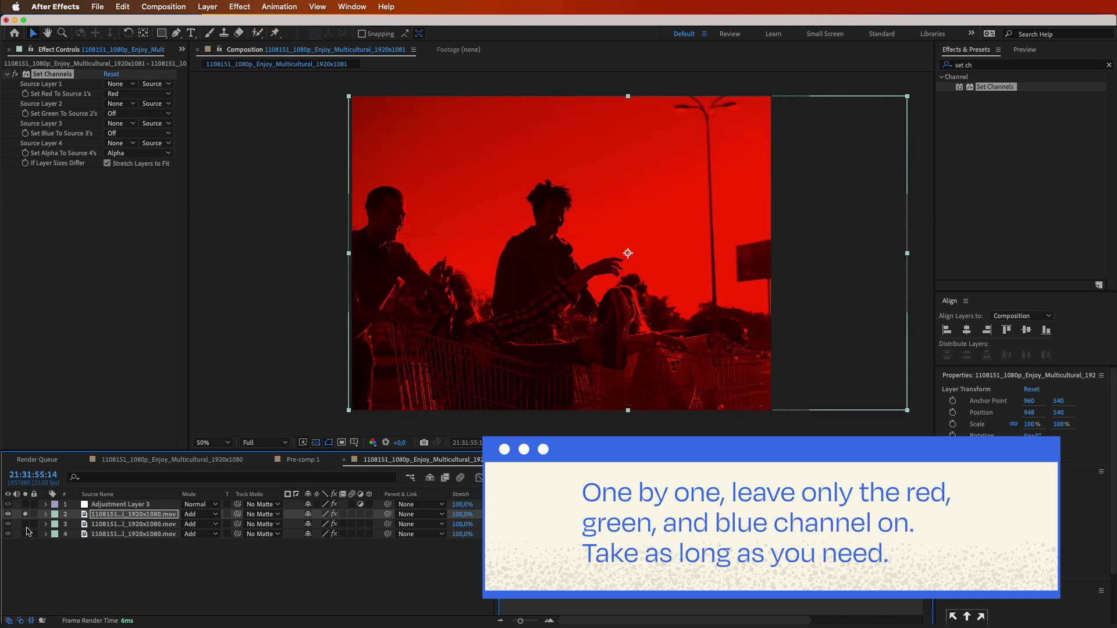
click(128, 95)
click(129, 105)
click(25, 514)
- Keep only Green in layer 3's Set Channels, then solo layer 4 for its blue setup
click(25, 524)
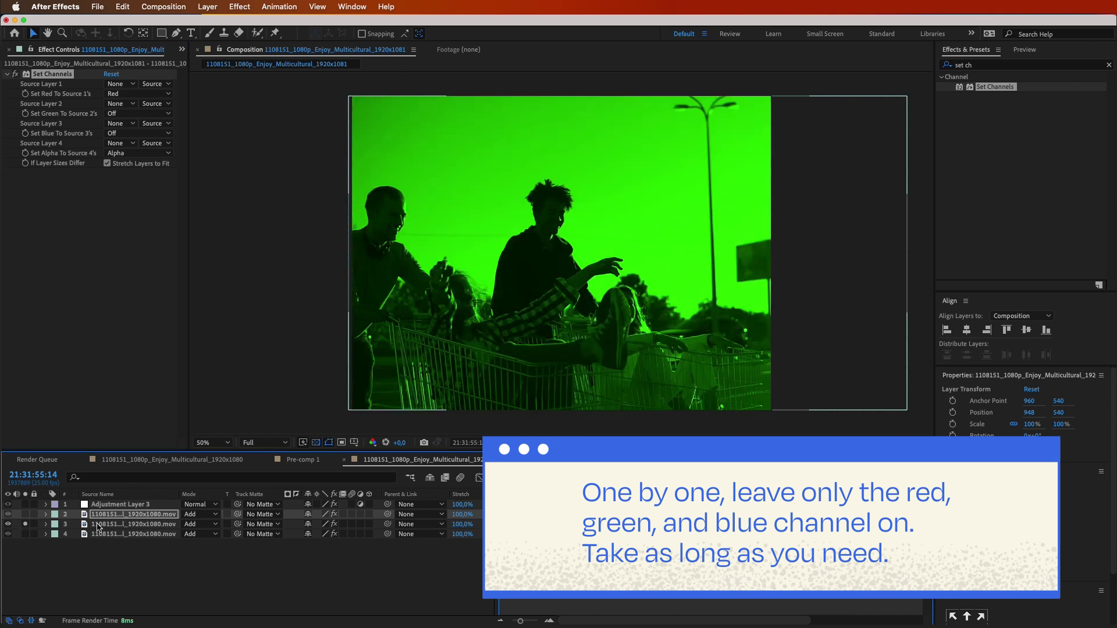
click(98, 525)
click(123, 114)
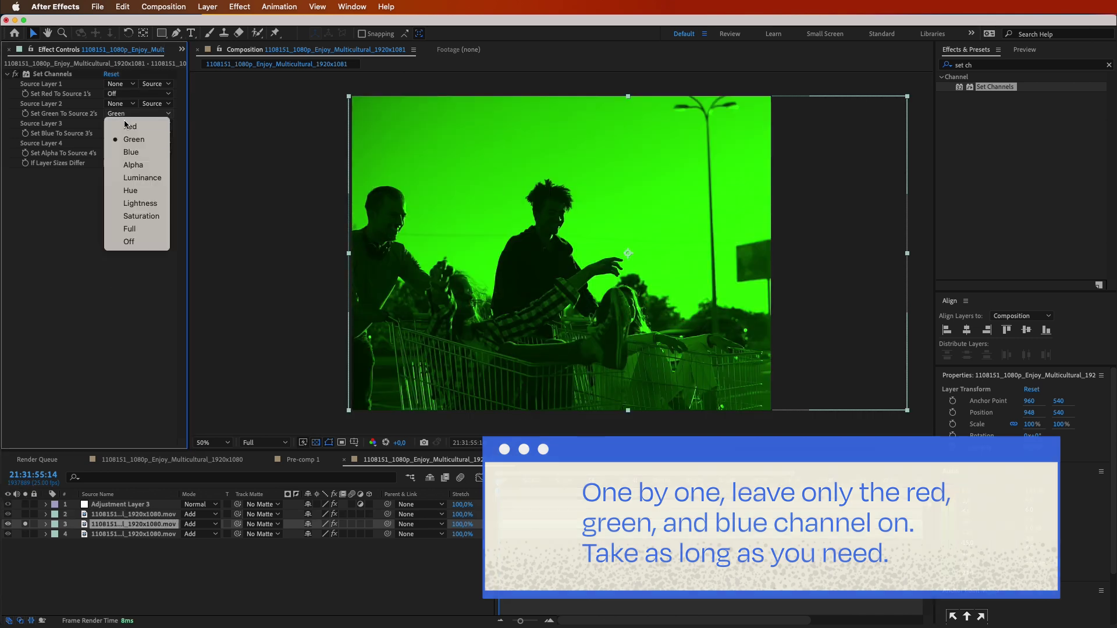
click(129, 136)
click(25, 524)
click(25, 534)
click(111, 535)
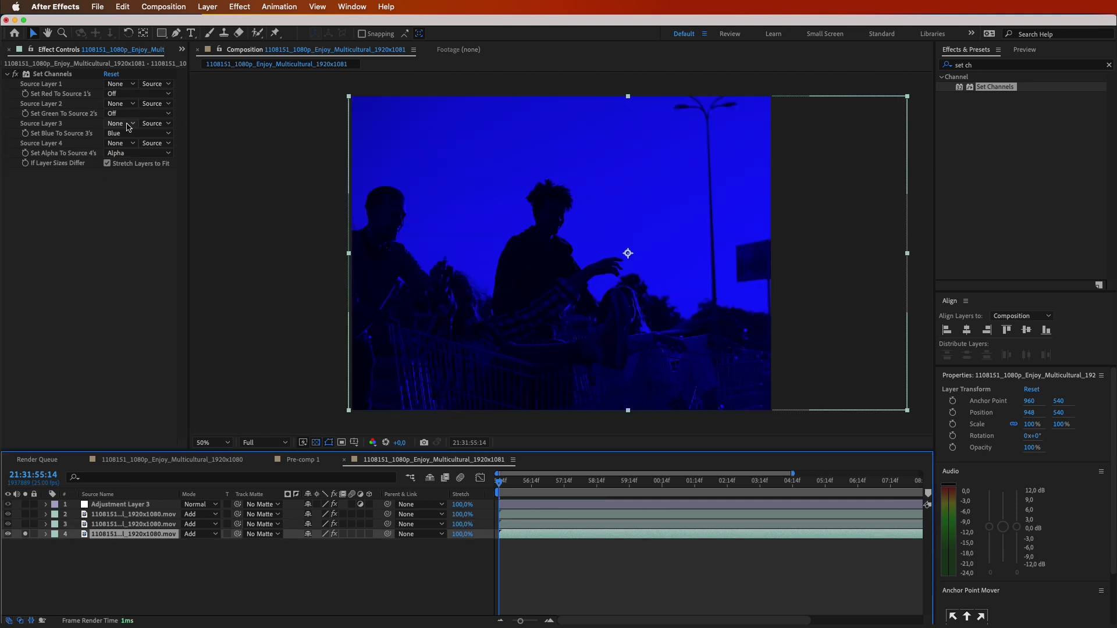
- Finish layer 4's blue Set Channels setting and blend all three clip copies with Add
click(129, 133)
click(134, 259)
click(128, 515)
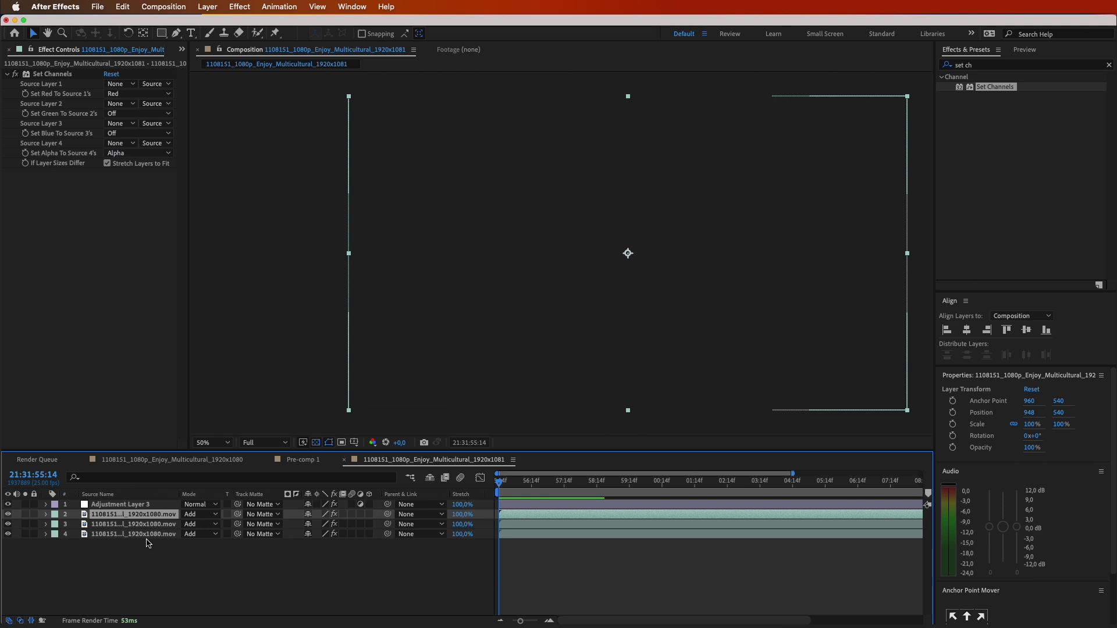
shift+click(150, 535)
click(197, 516)
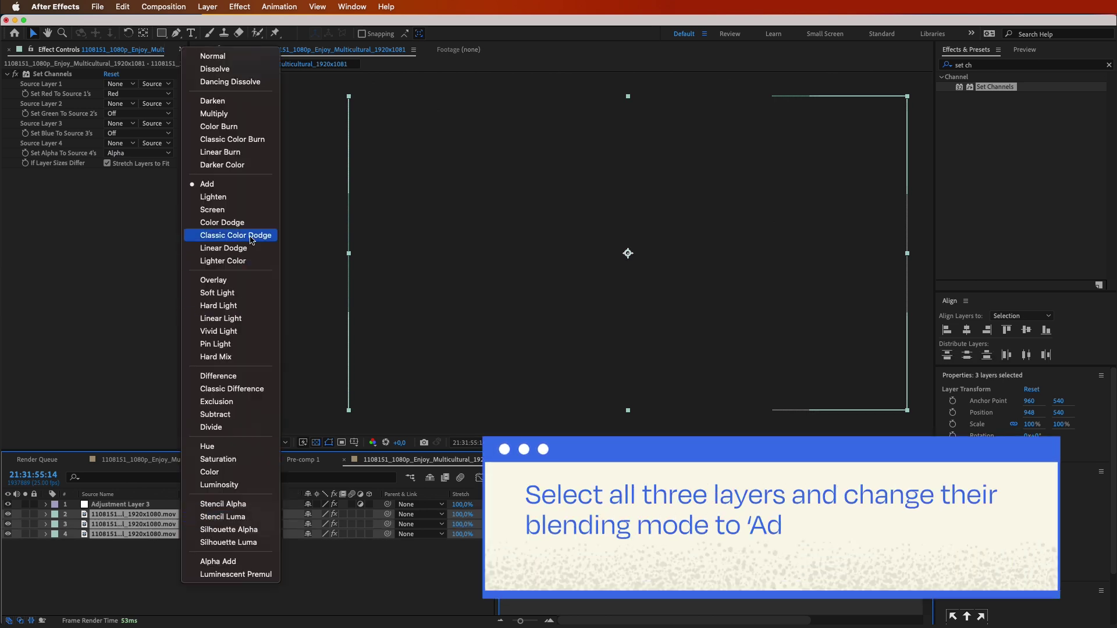
click(208, 184)
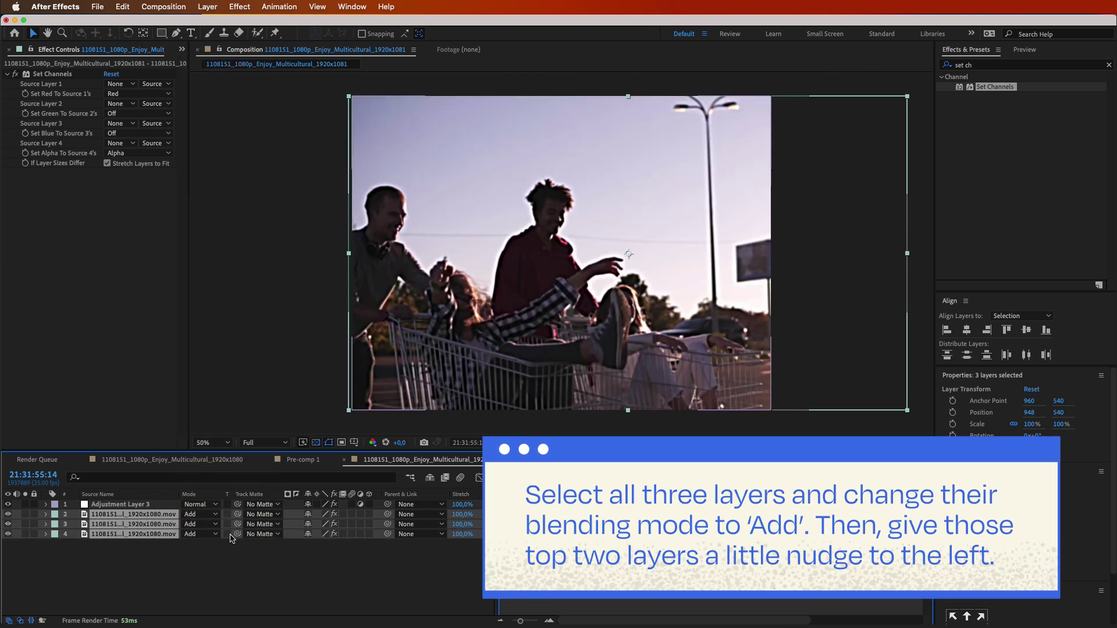
click(237, 571)
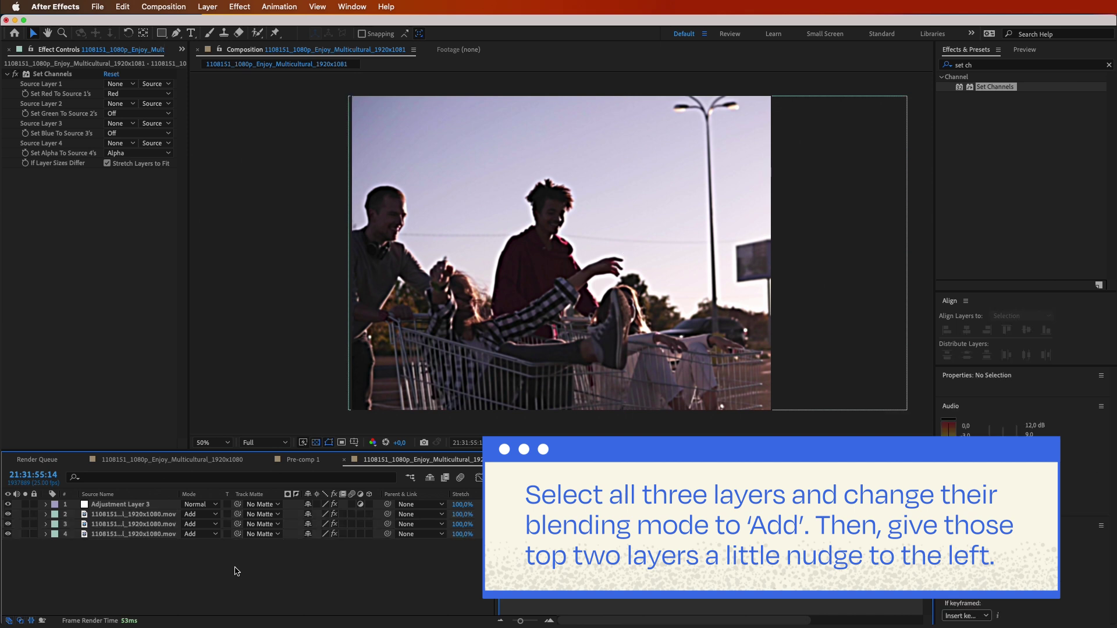
- Nudge the top two footage copies right to X position 952.5 for colour fringing
key(period)
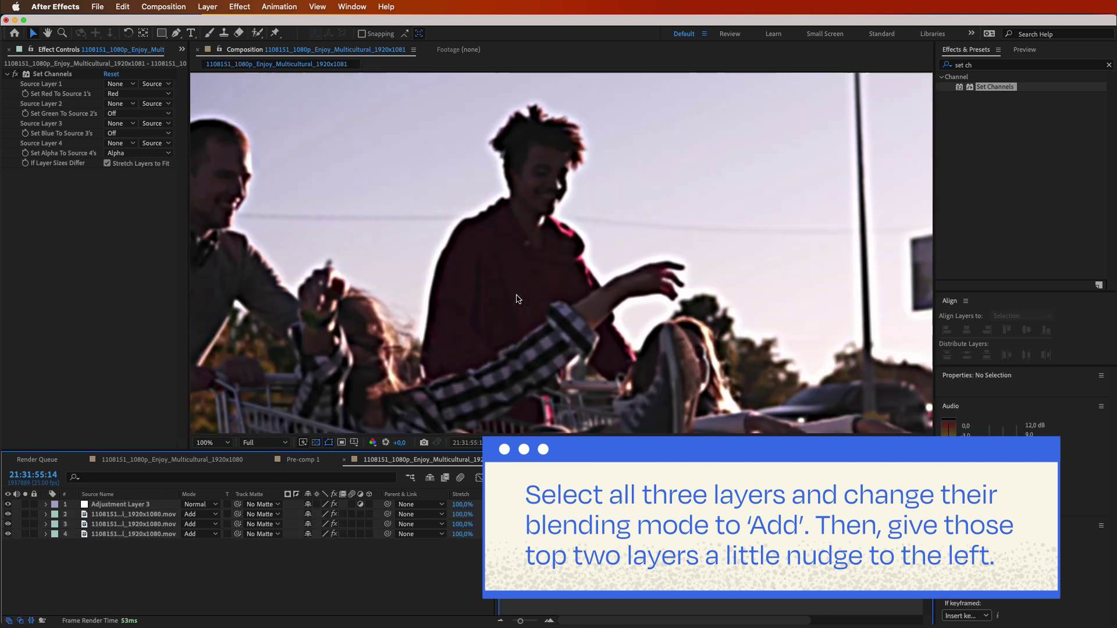
key(period)
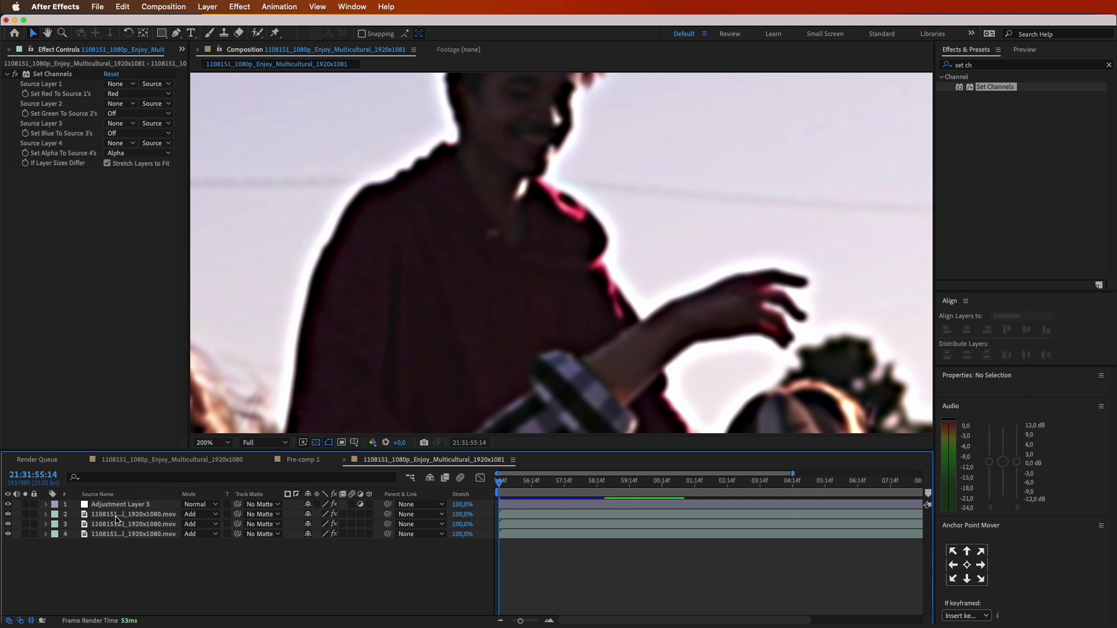
click(116, 516)
shift+click(118, 526)
key(Right)
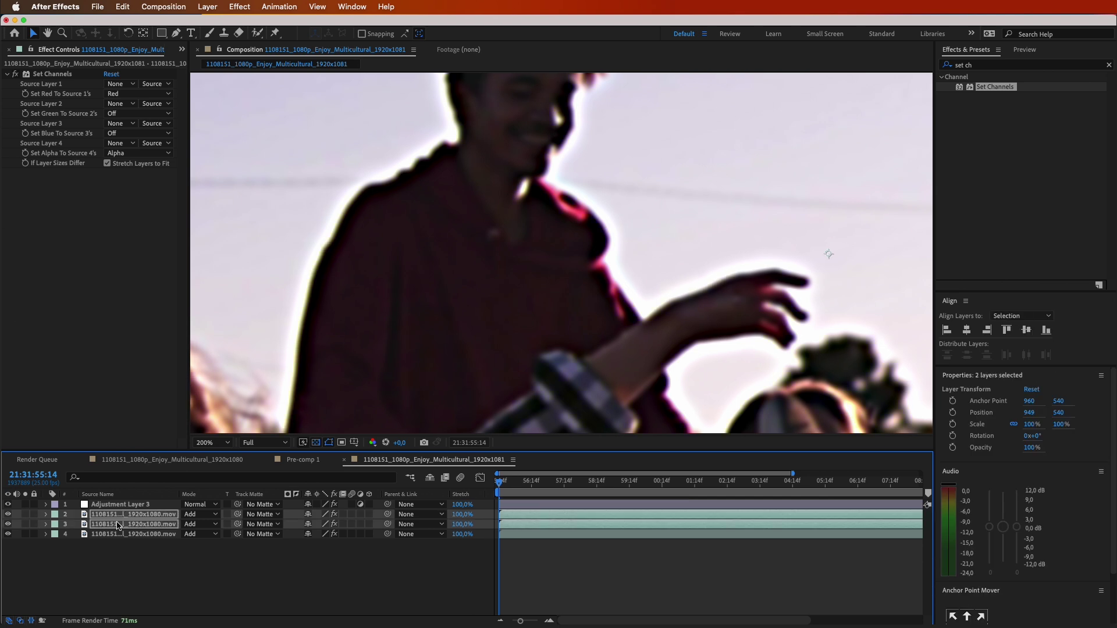
key(Right)
key(Right)
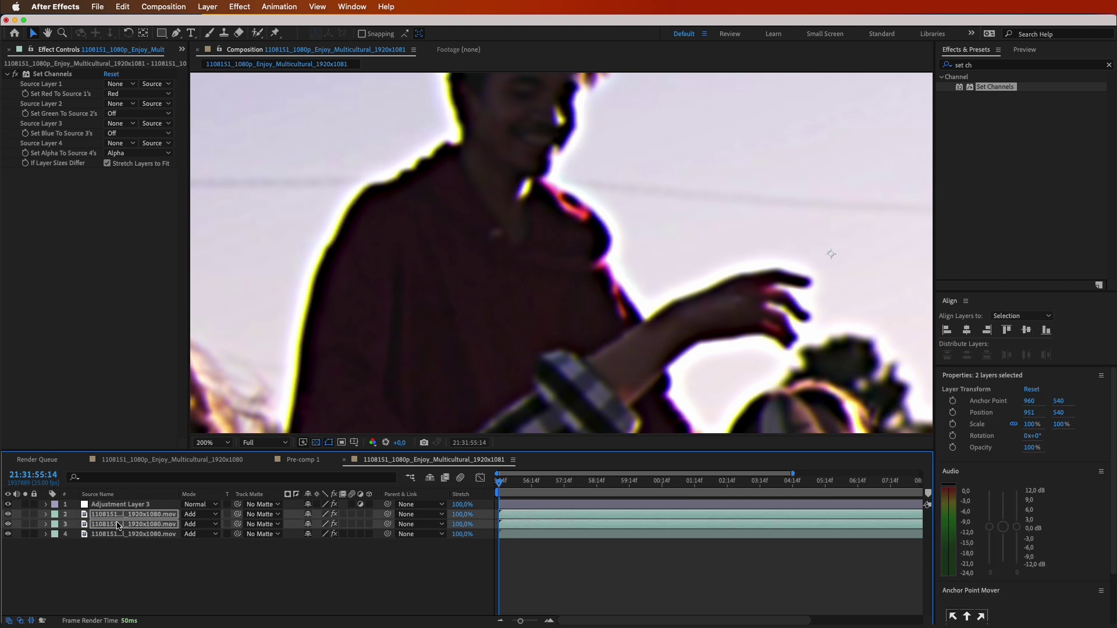
key(Right)
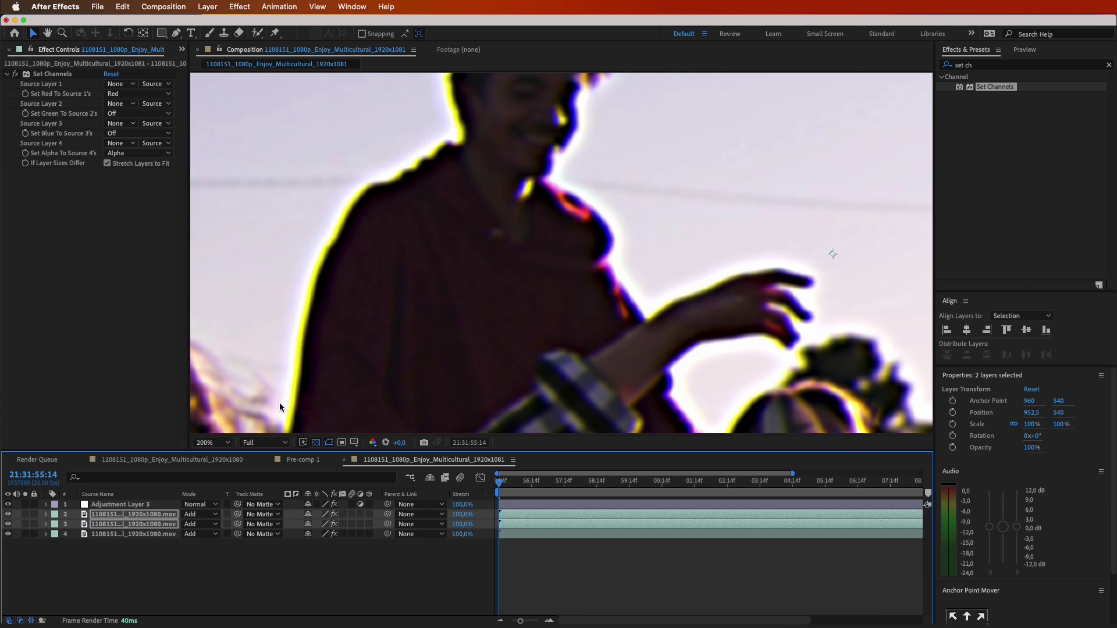
key(comma)
key(comma)
key(comma)
- Create a new white solid layer over the footage
drag(366, 358, 347, 341)
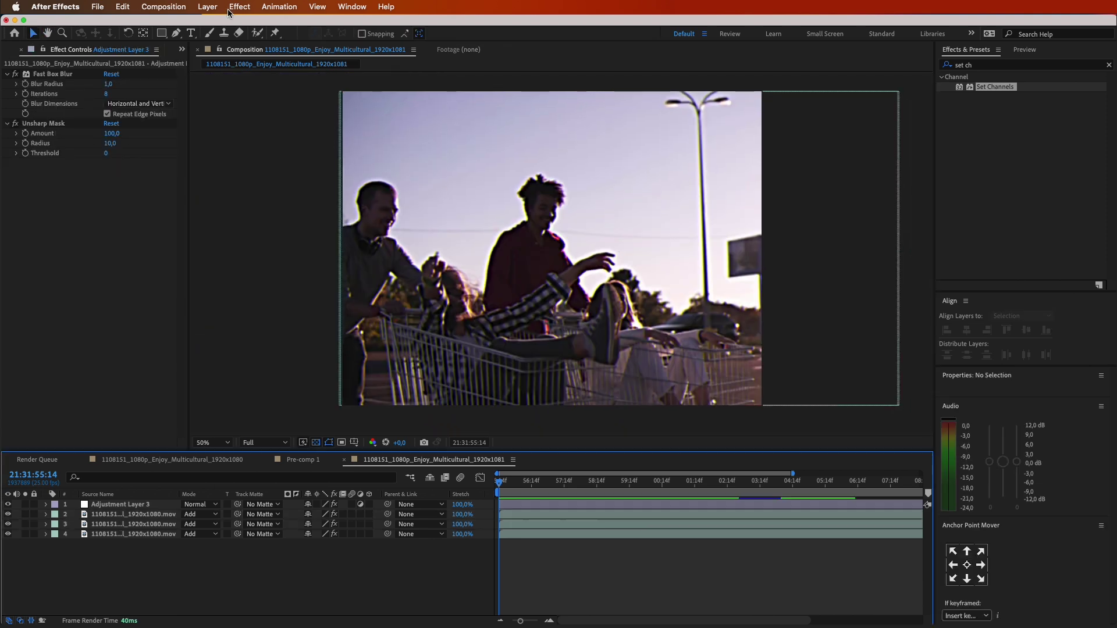
click(207, 6)
mouse_move(235, 24)
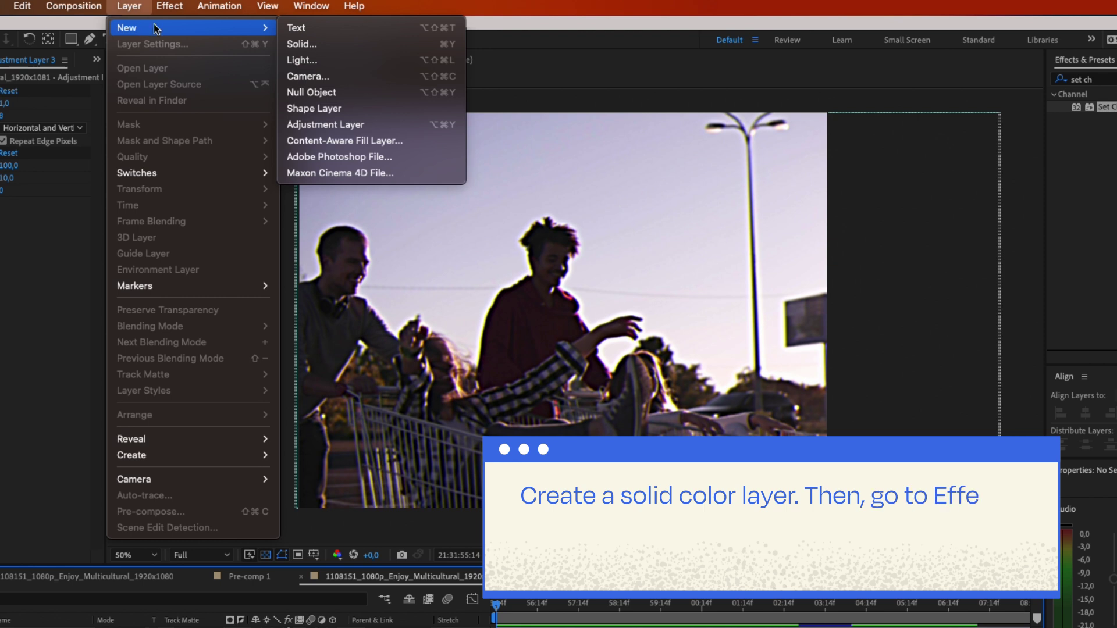
click(301, 44)
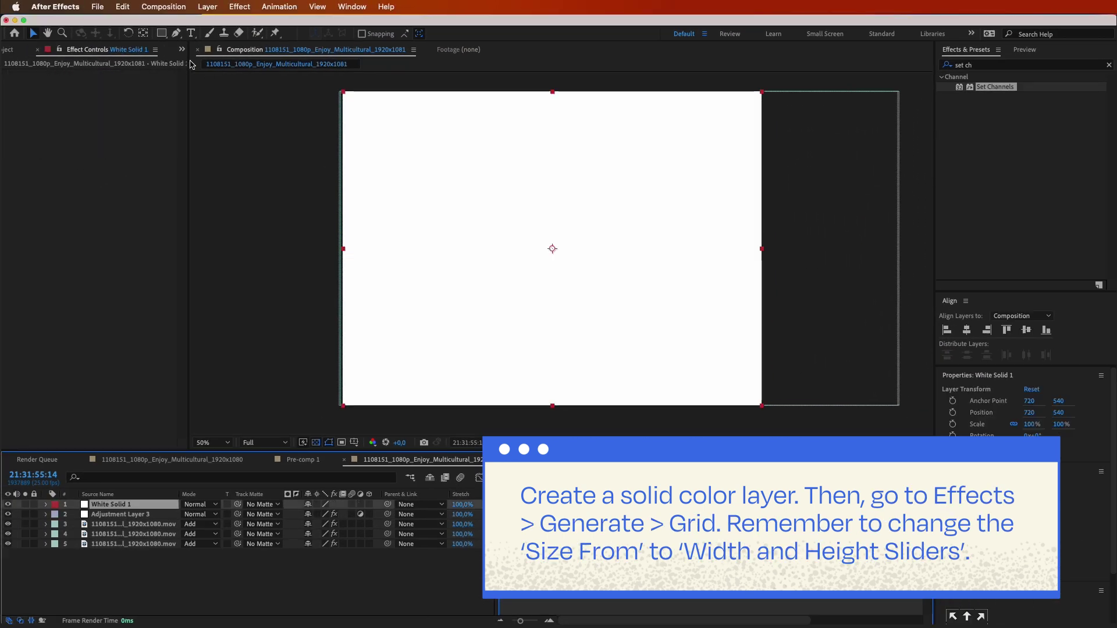
- Apply the Grid effect to the solid, sized by Width & Height Sliders
click(238, 8)
mouse_move(251, 206)
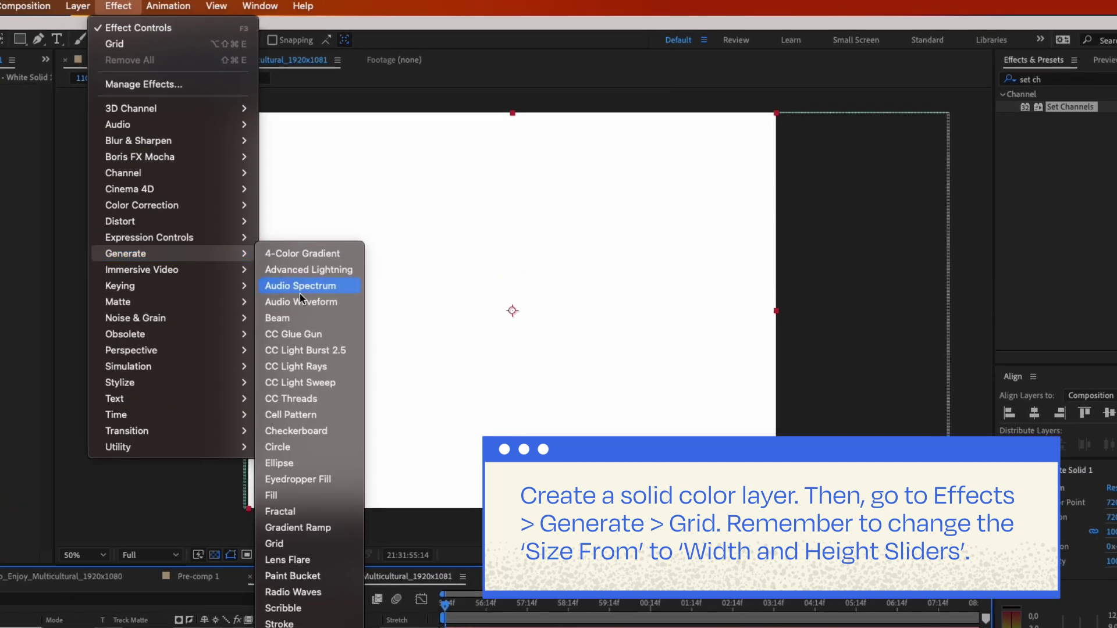
click(274, 543)
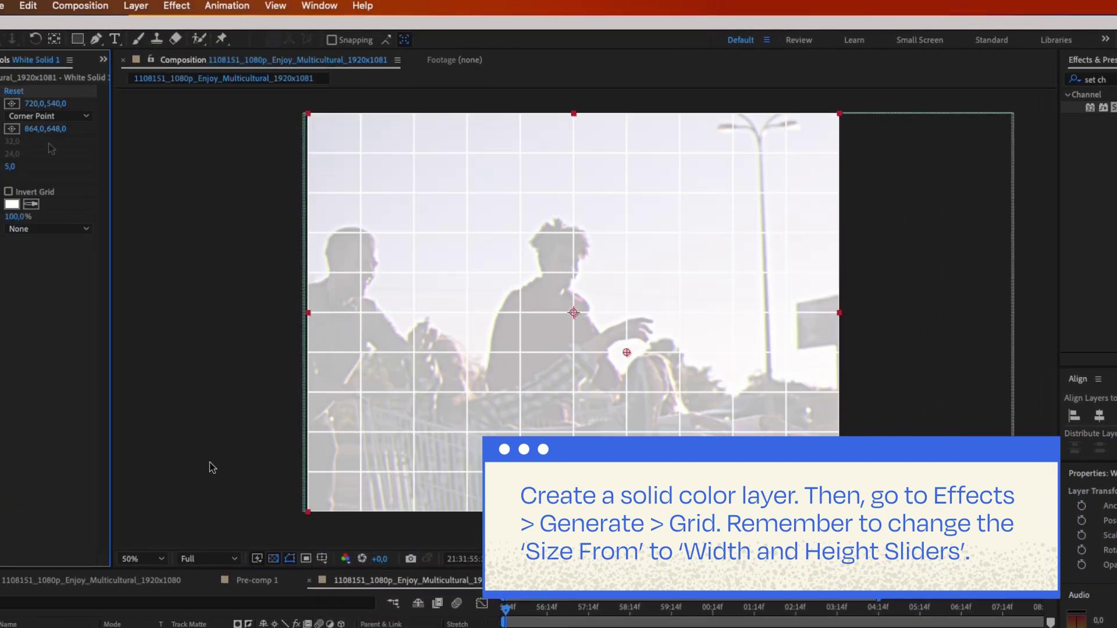
click(163, 117)
click(164, 168)
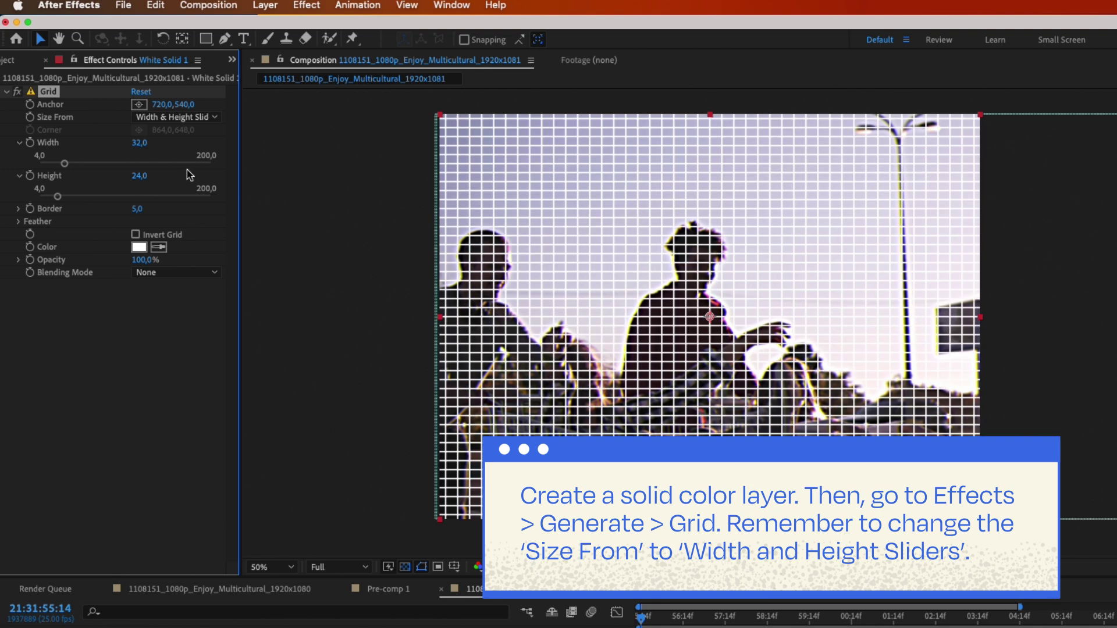
drag(139, 176, 144, 175)
- Set the Grid width and height to 4, border to 1, and colour to black
click(140, 143)
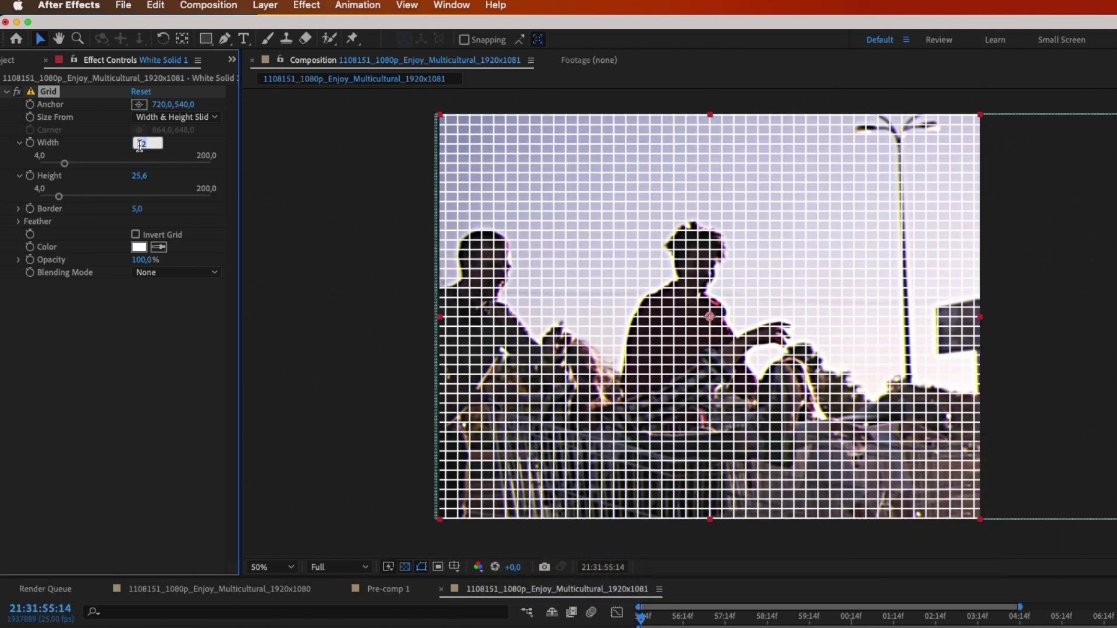
text(4)
key(Return)
click(141, 177)
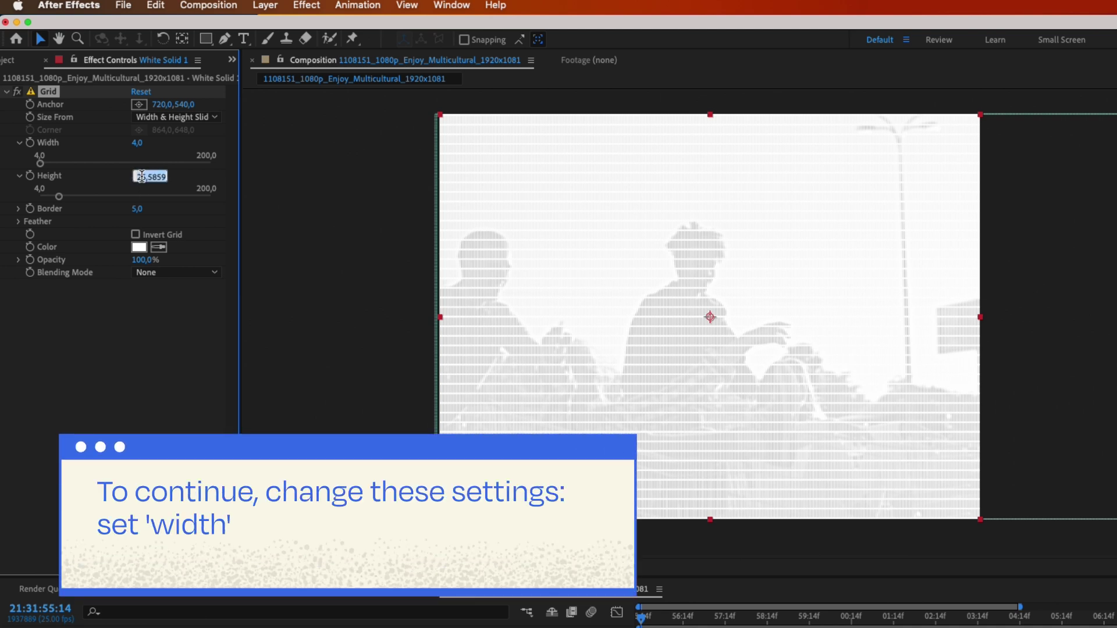
text(4)
key(Tab)
text(1)
key(Return)
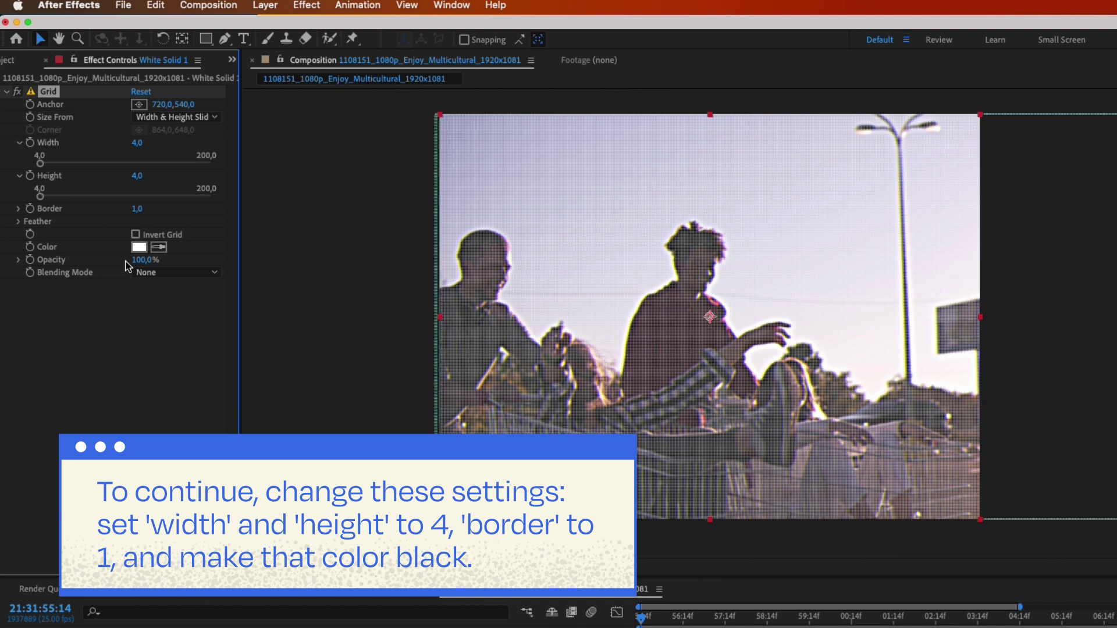
click(139, 247)
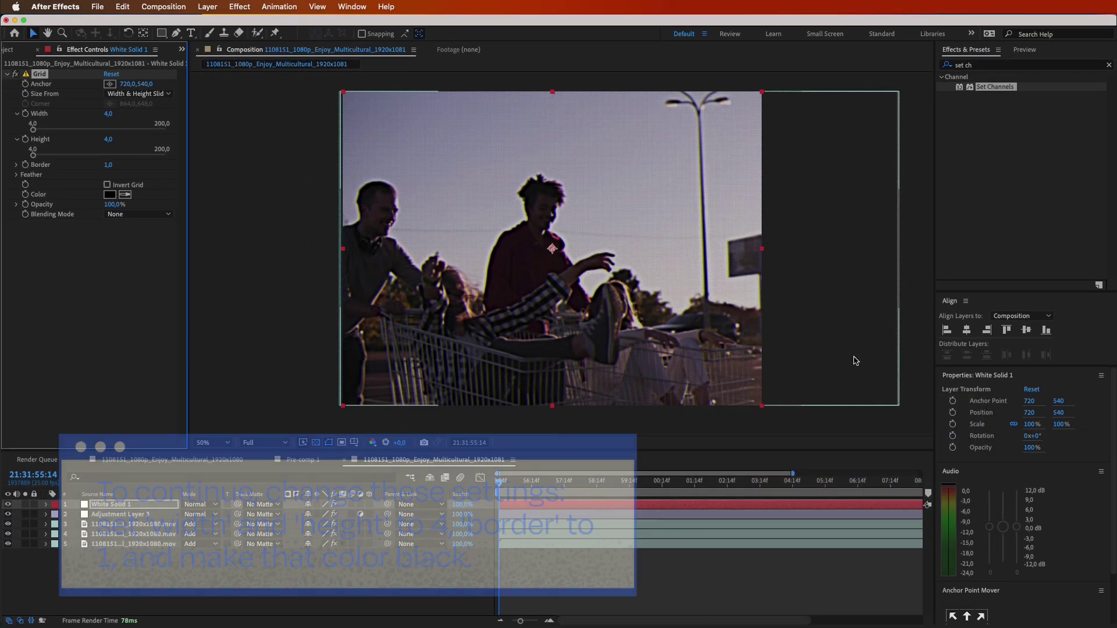
- Find CC Lens via 'cc len' and apply it with Size 330 and Convergence -200
click(1051, 65)
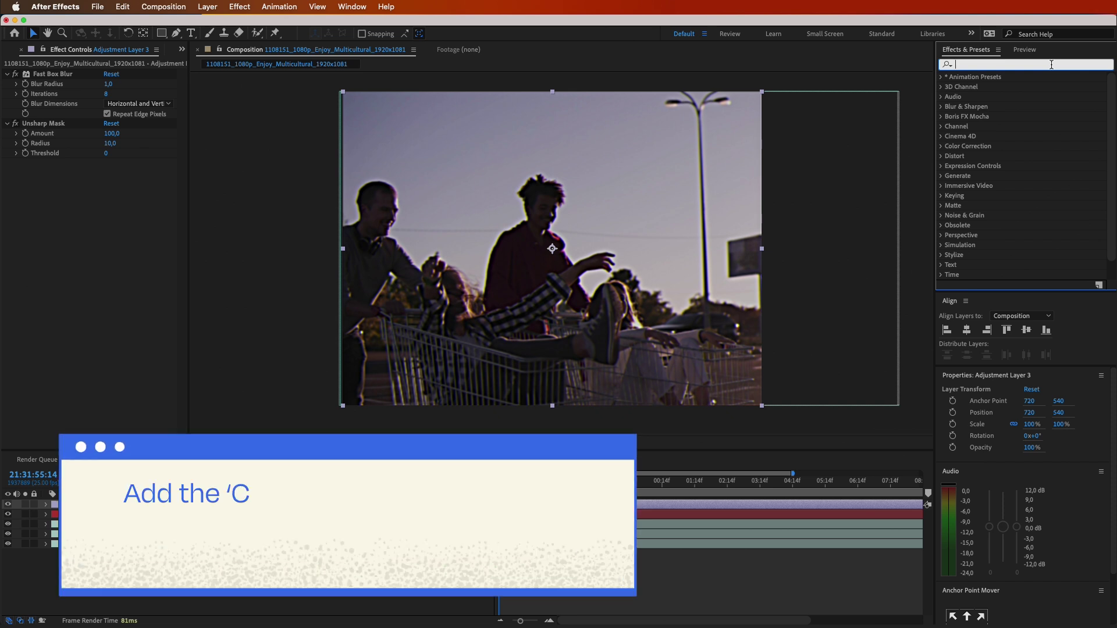
text(cc len)
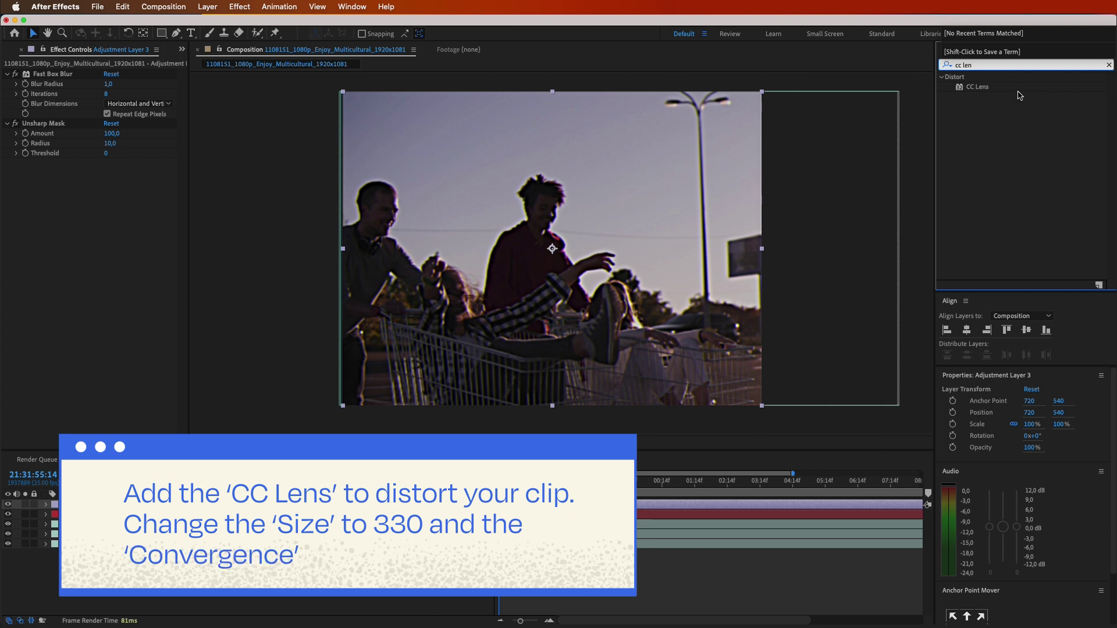
click(1003, 87)
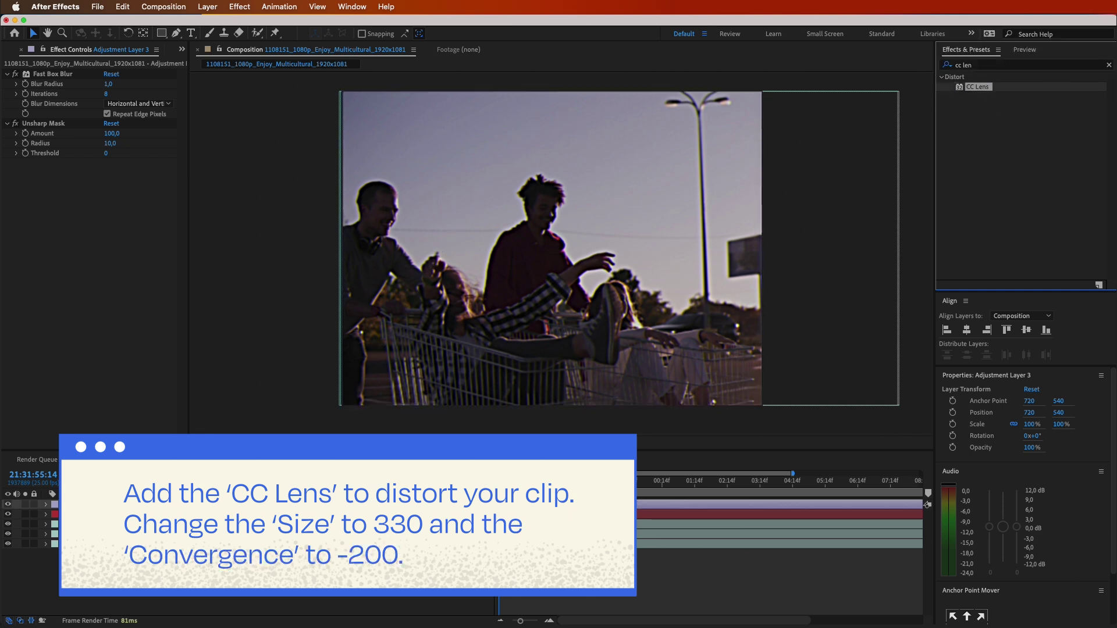
double_click(1003, 87)
text(330)
key(Return)
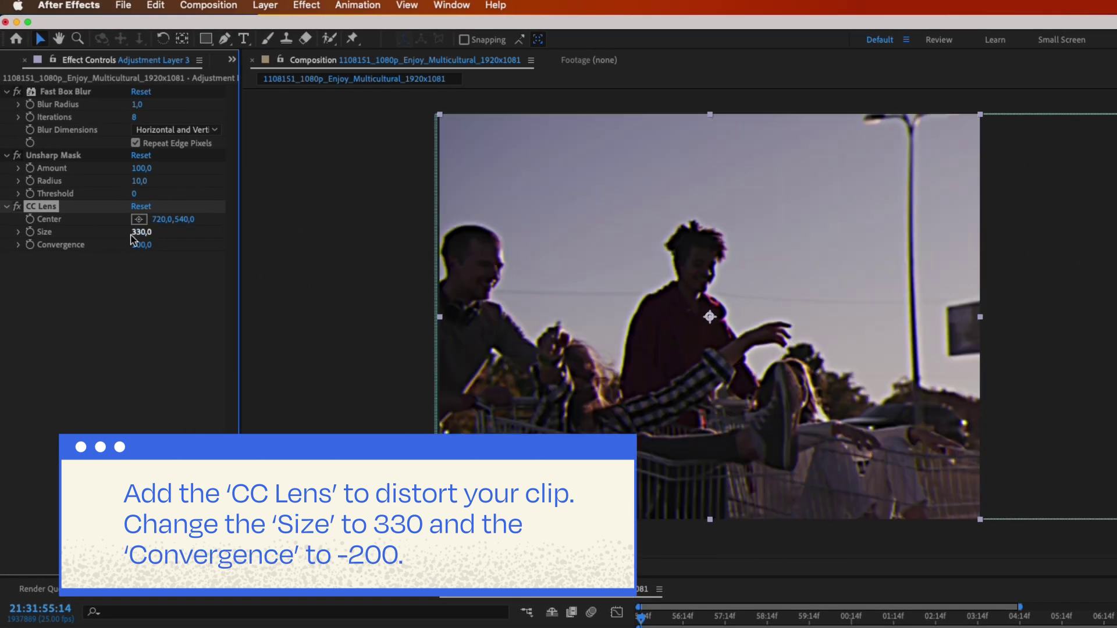
text(-200)
key(Return)
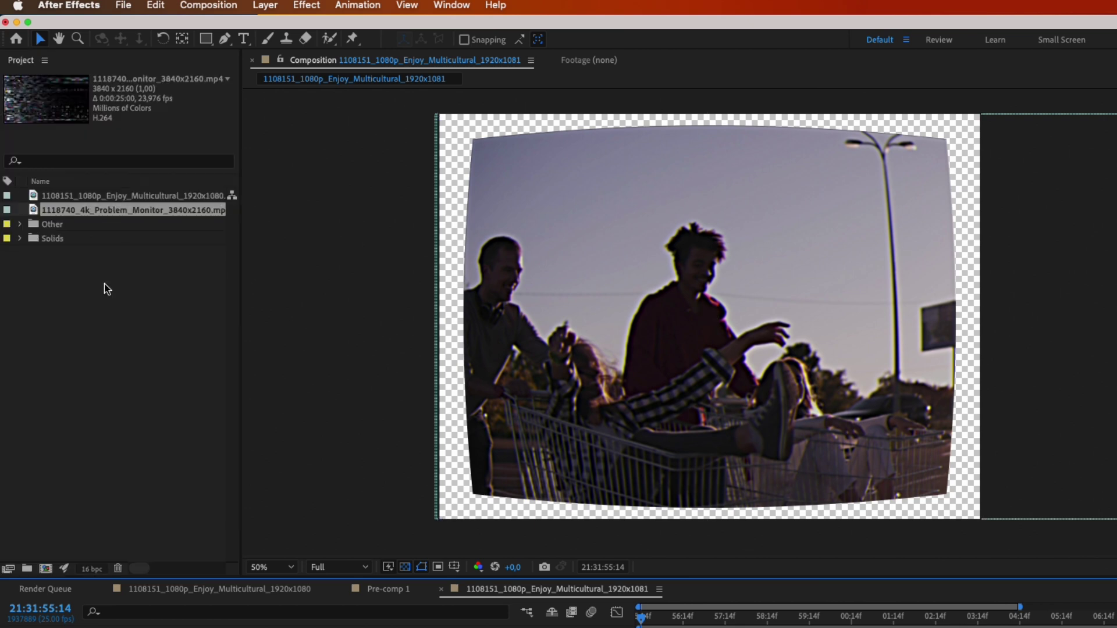
- Import the 1118648_4k_Monitor_Crash_3840x2160.mp4 clip into the project
right_click(102, 300)
mouse_move(256, 377)
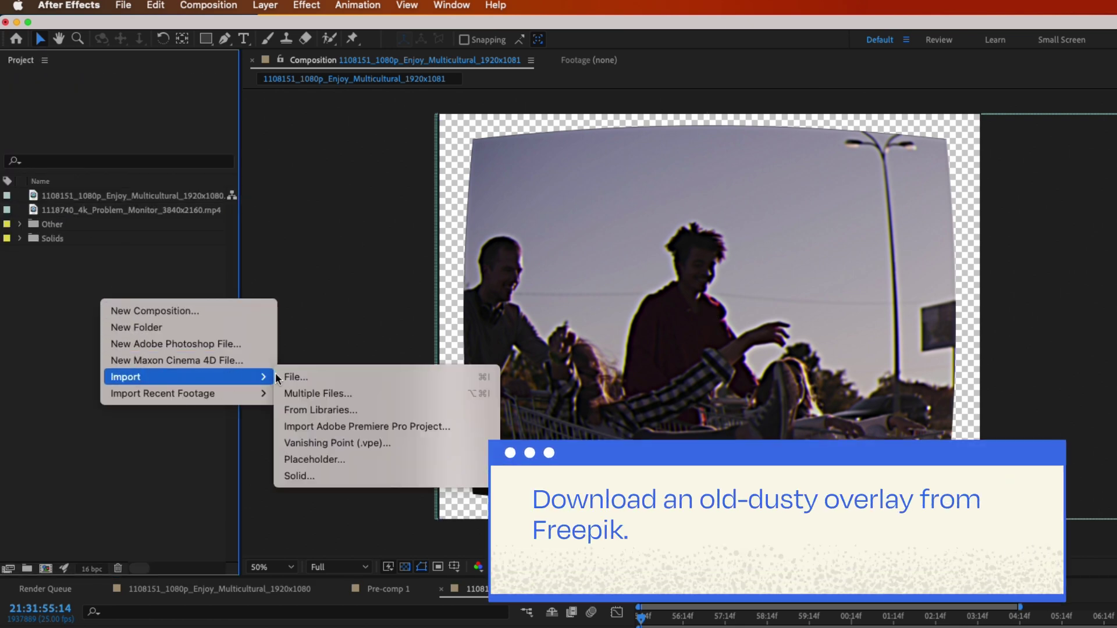
click(291, 377)
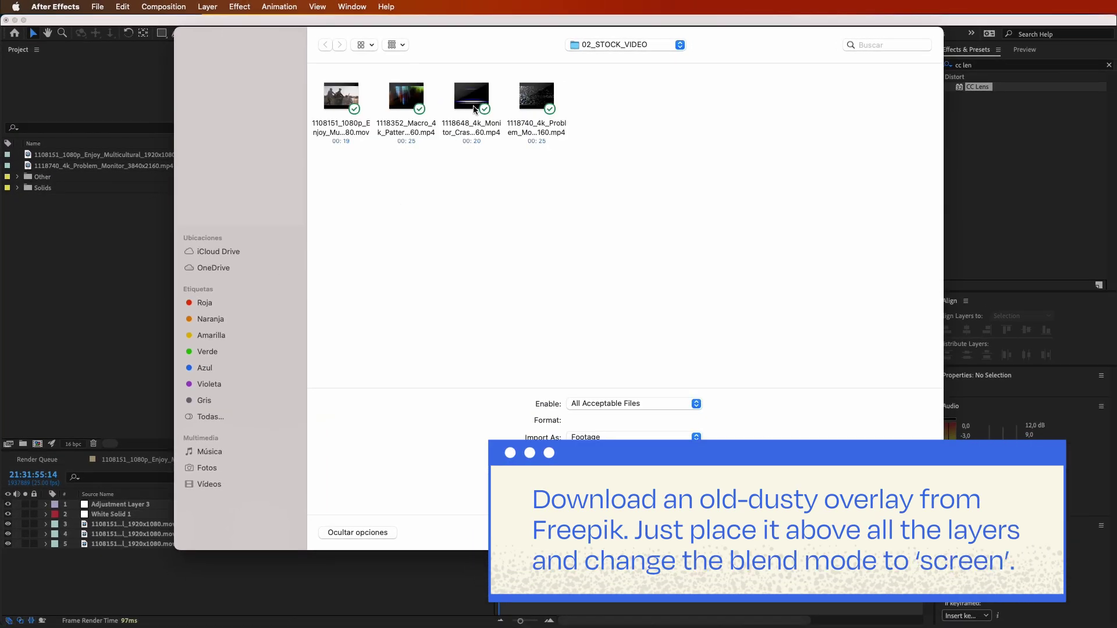
click(474, 107)
key(Return)
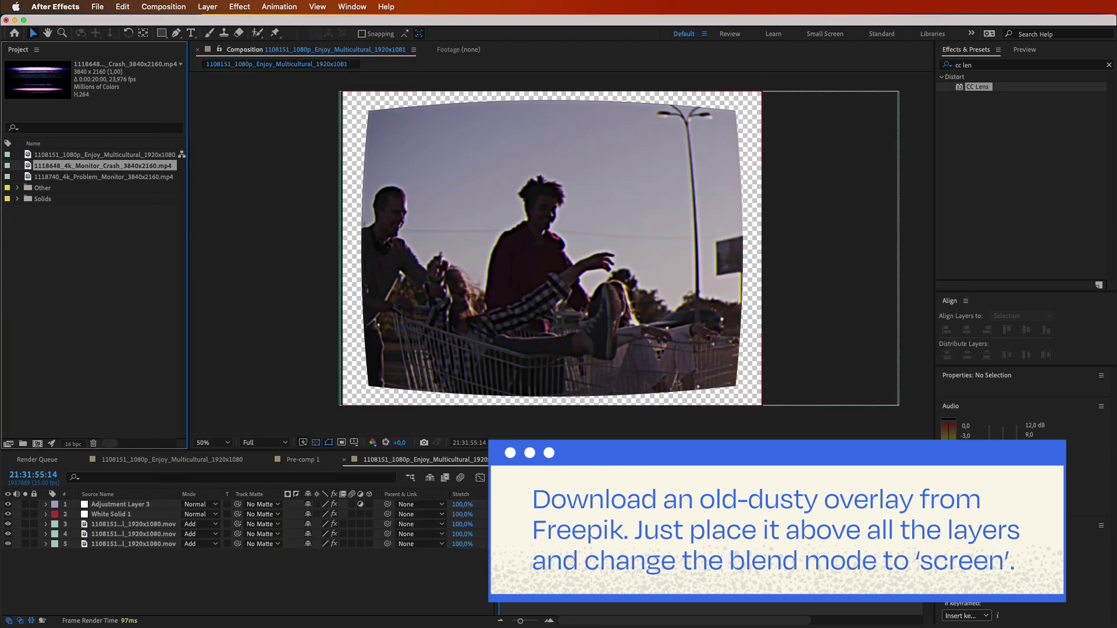
- Add the Monitor Crash clip to the composition as layer 2, just under the adjustment layer
drag(116, 526, 69, 353)
drag(103, 508, 104, 510)
click(200, 514)
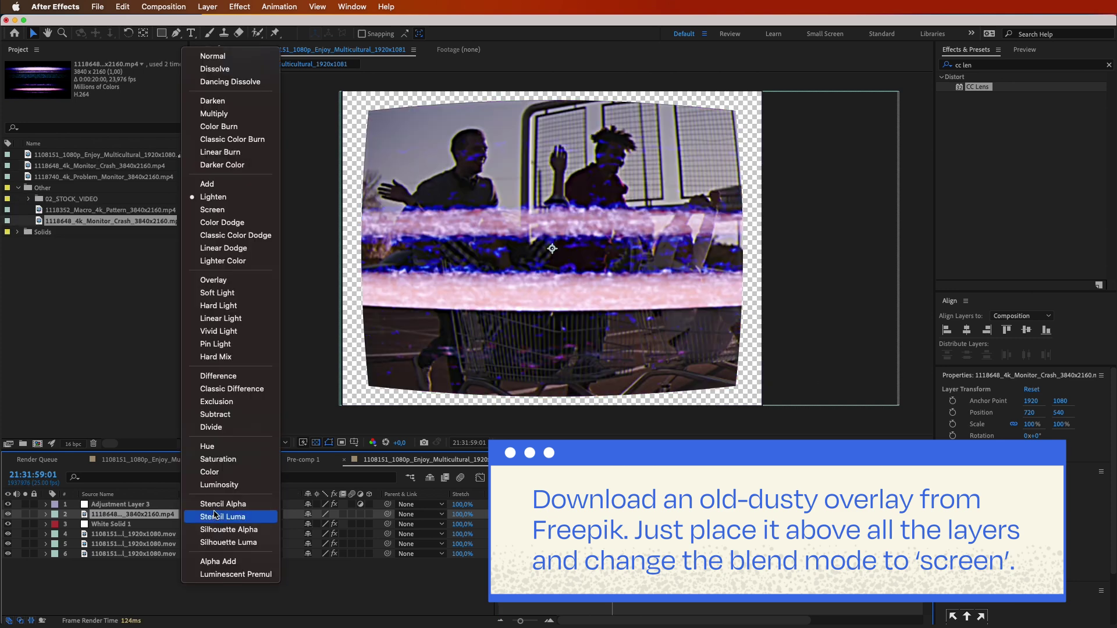
- Set the overlay's mode to Screen, then add Lumetri Color to the adjustment layer with Basic Correction expanded
click(221, 210)
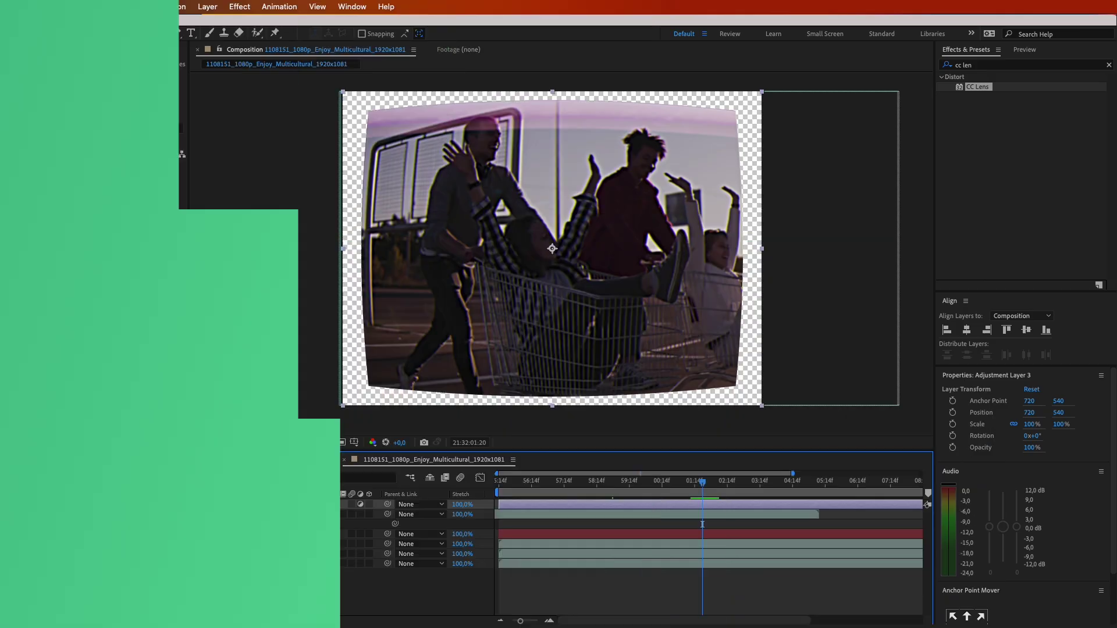
click(240, 7)
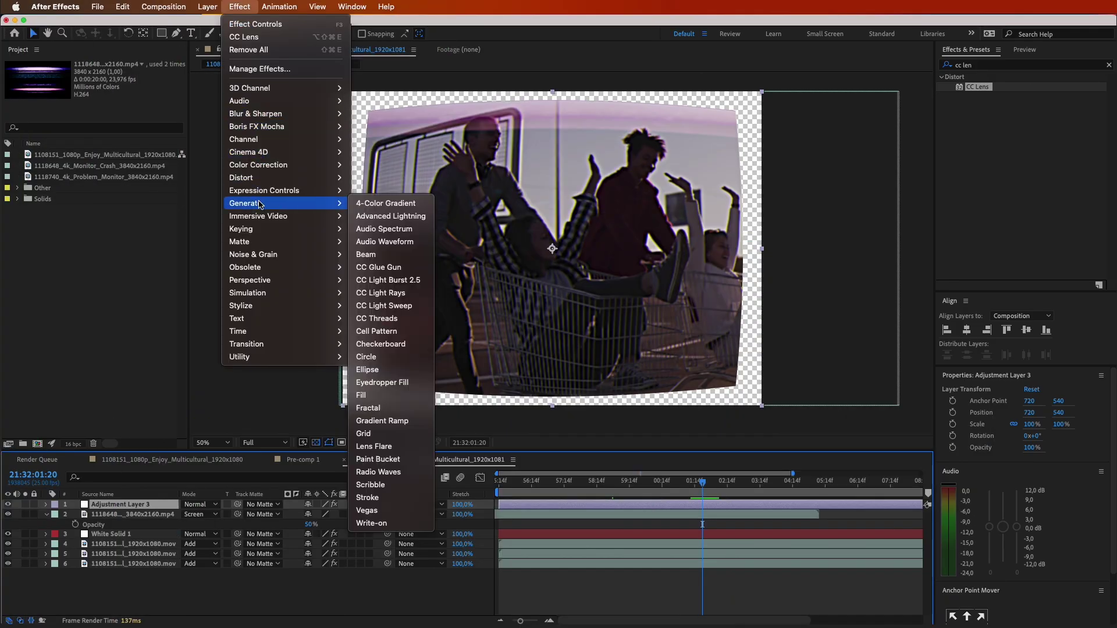
mouse_move(259, 169)
click(401, 407)
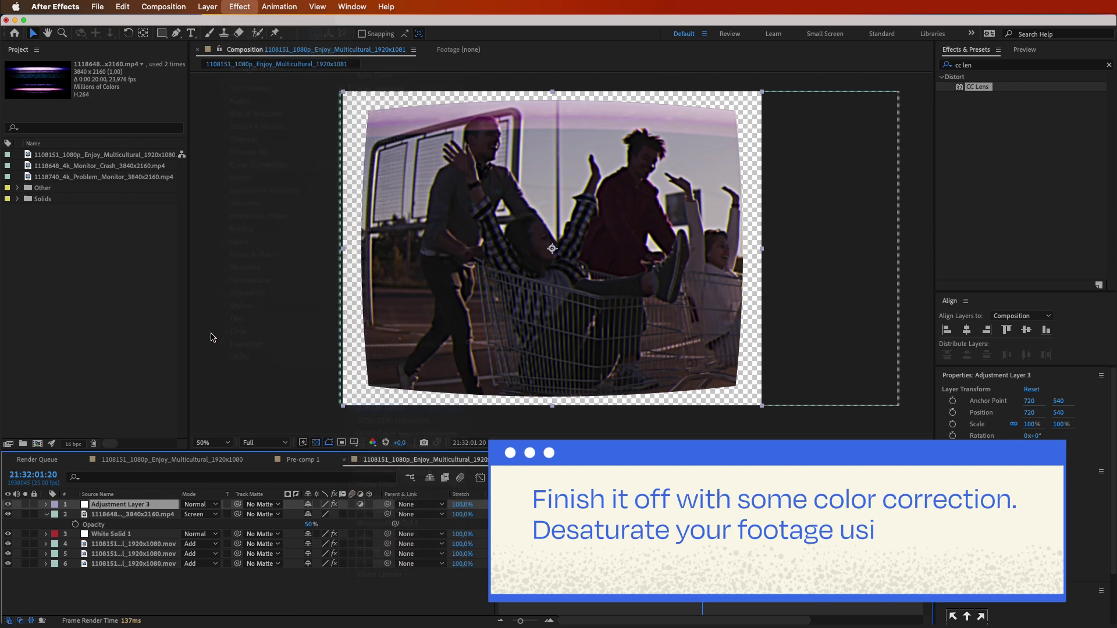
click(17, 213)
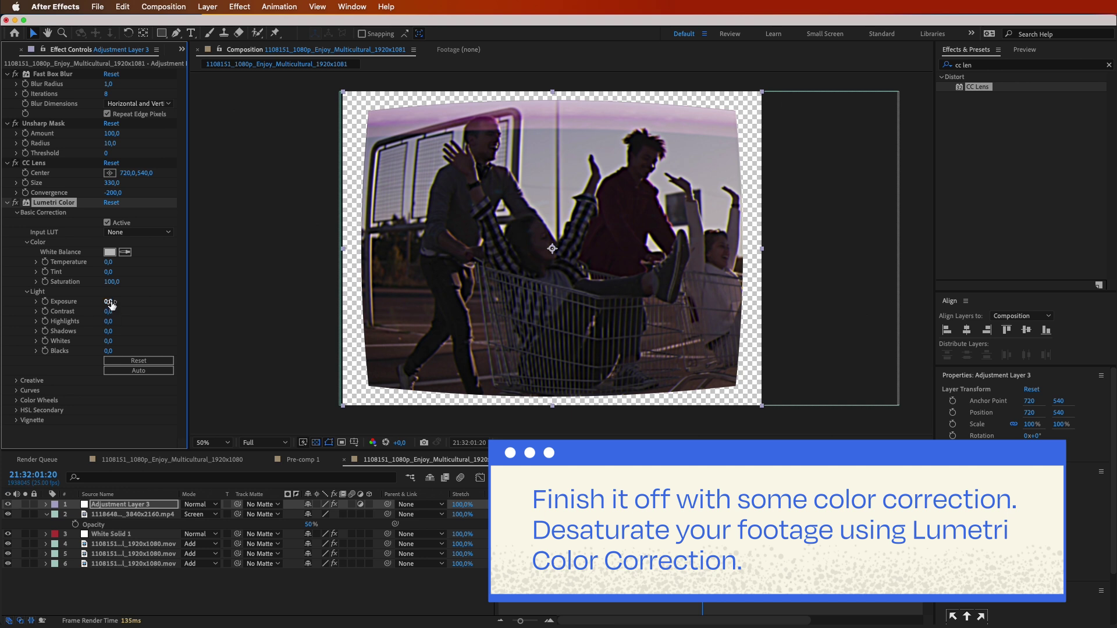
- Scrub Lumetri Color's Saturation lower in Basic Correction
drag(113, 285, 93, 287)
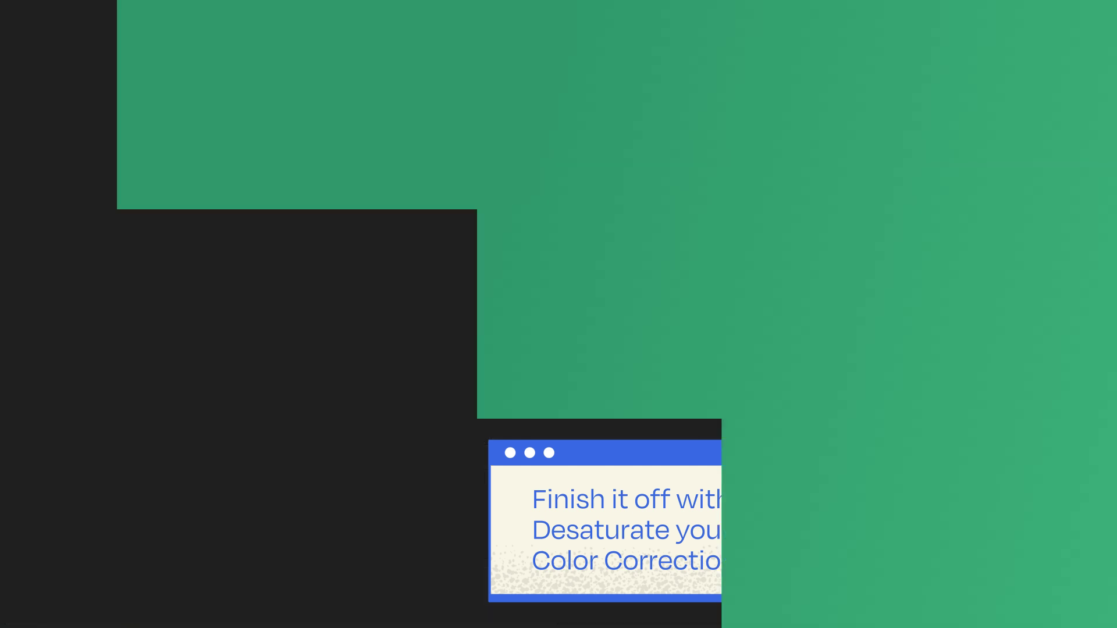